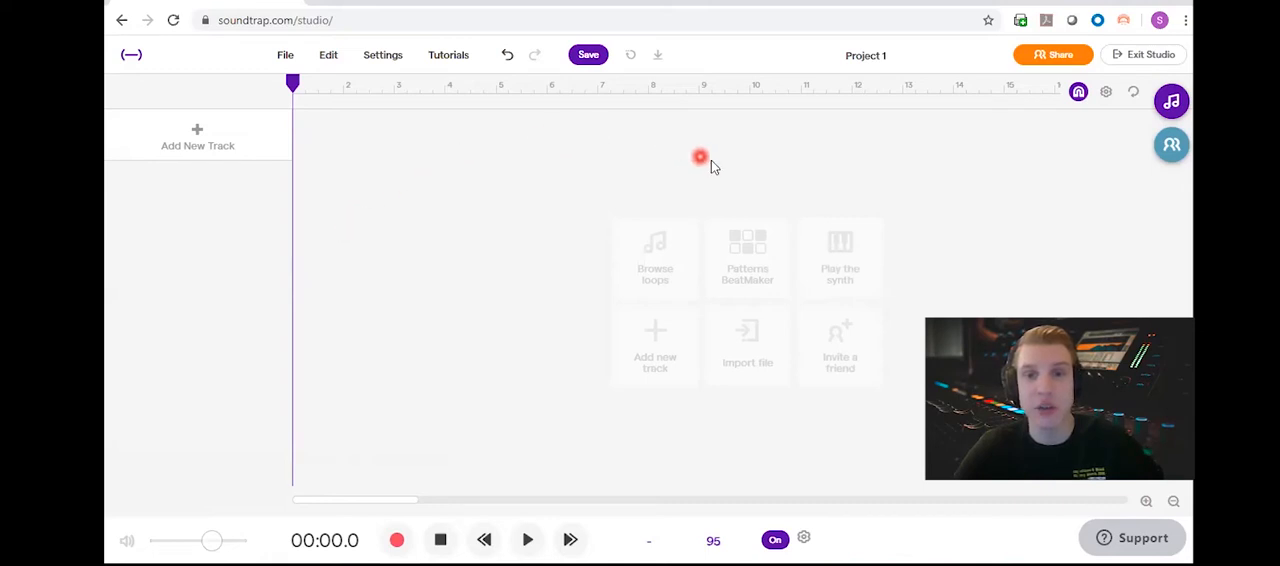
# Step: Open the Patterns Beatmaker and place kick hits on steps 1, 5, 9 and 13 while the pattern plays
pyautogui.click(742, 290)
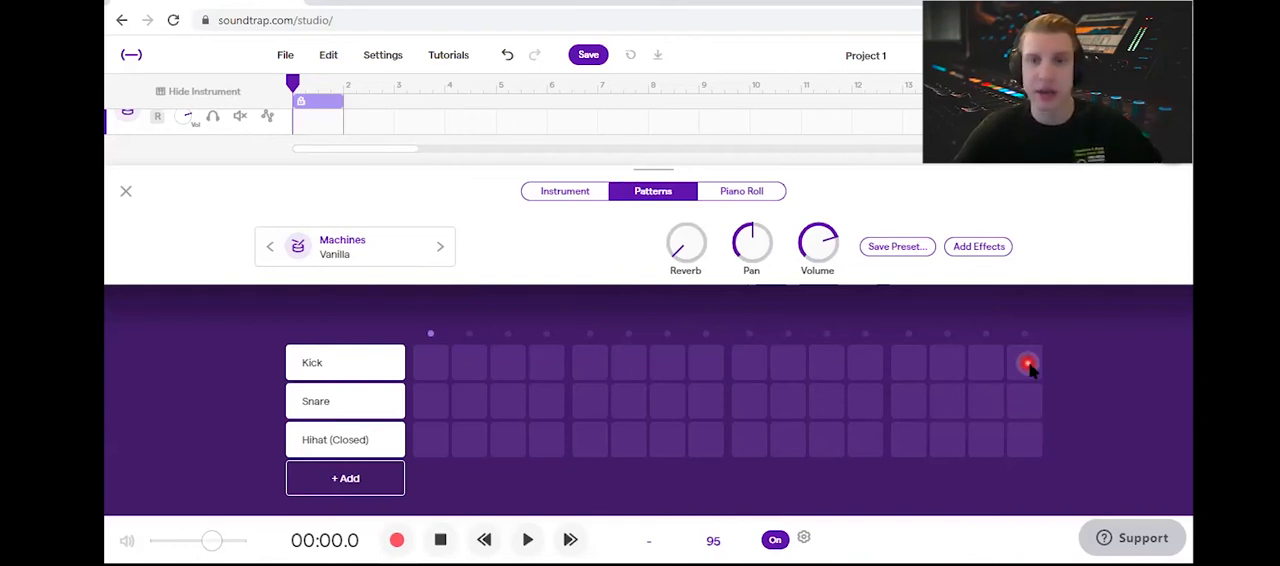
pyautogui.click(430, 366)
pyautogui.press('space')
pyautogui.click(590, 364)
pyautogui.click(908, 364)
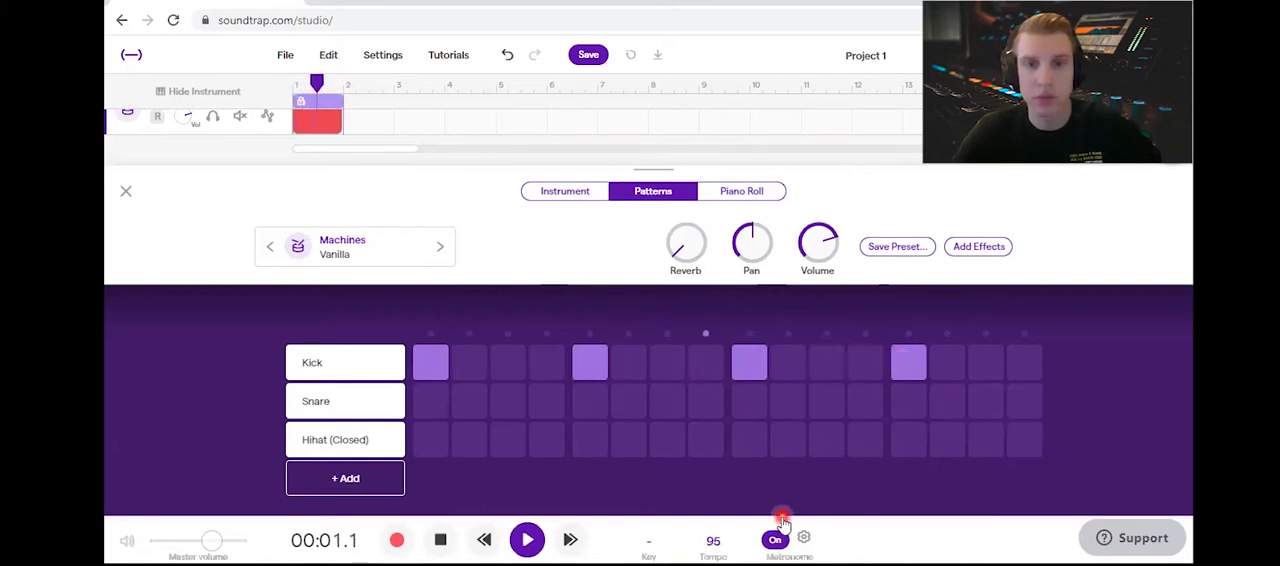
# Step: Add snare hits on steps 5 and 13 and closed hi-hat hits on every odd-numbered step, and stop playback
pyautogui.click(586, 404)
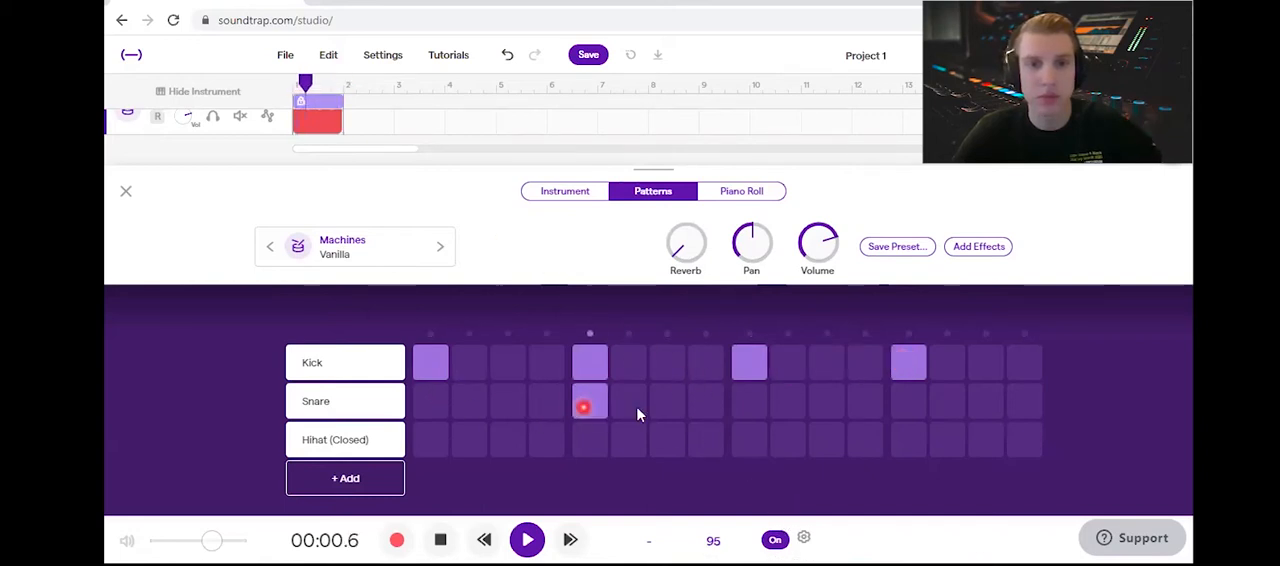
pyautogui.click(906, 404)
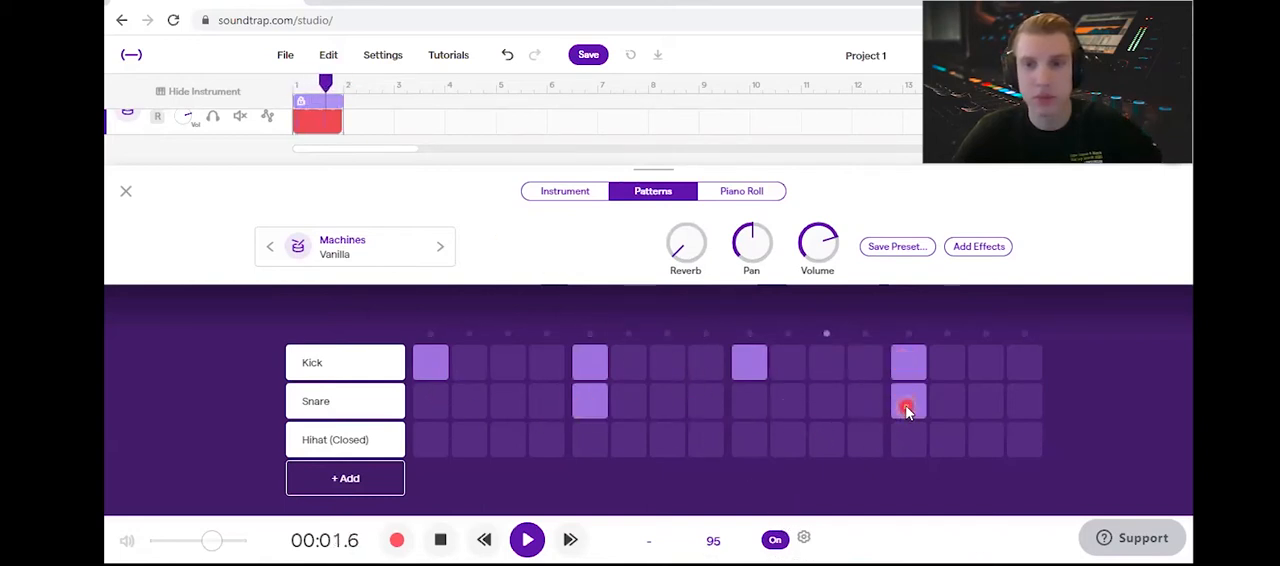
pyautogui.click(424, 447)
pyautogui.click(508, 447)
pyautogui.click(578, 448)
pyautogui.click(660, 447)
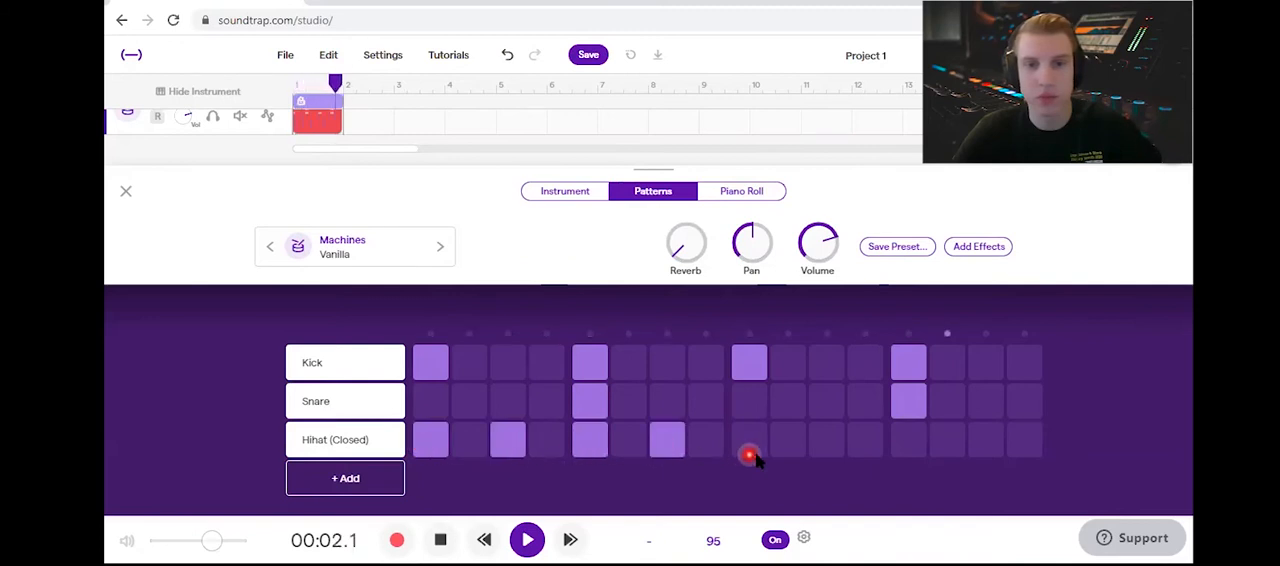
pyautogui.click(748, 455)
pyautogui.click(823, 446)
pyautogui.click(908, 449)
pyautogui.click(986, 438)
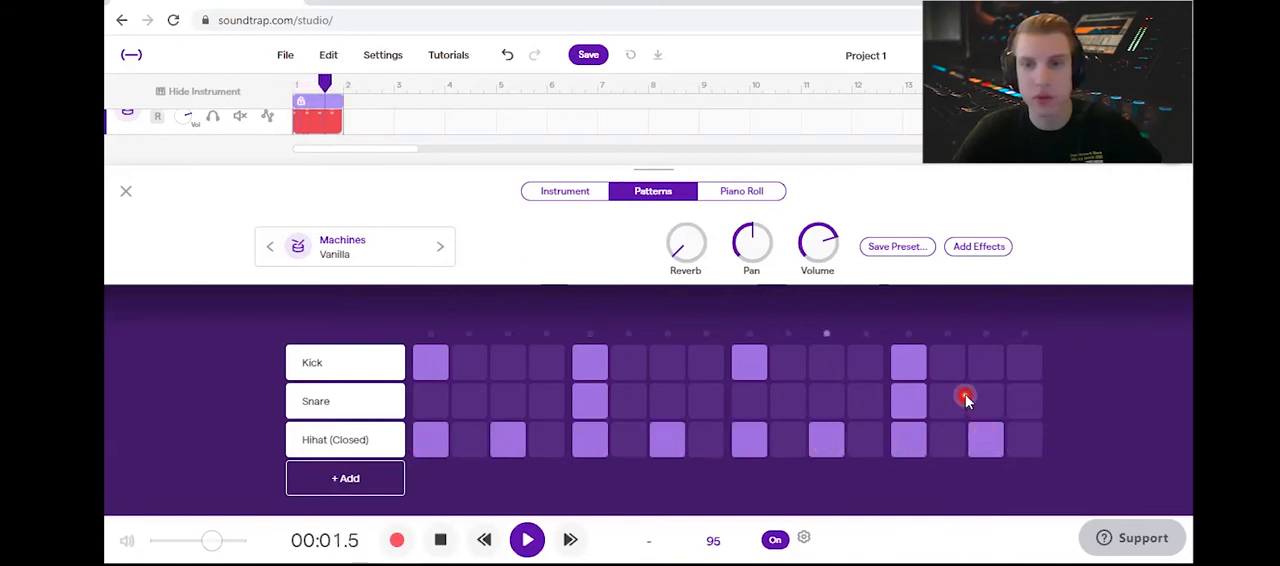
pyautogui.click(450, 540)
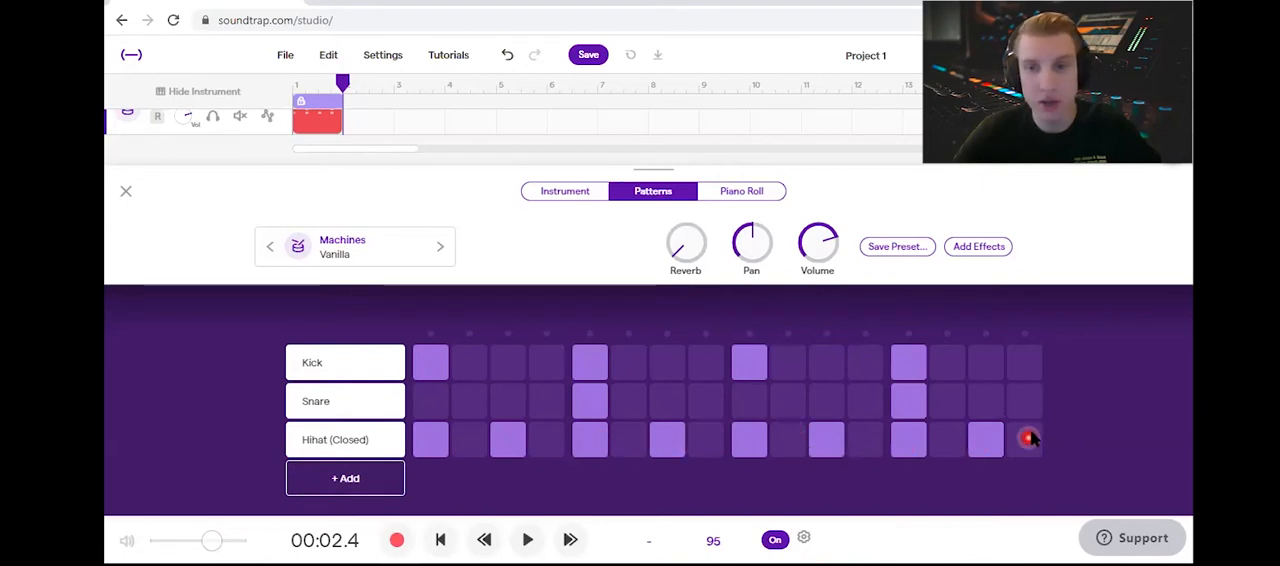
# Step: Rearrange the kick row so that its hits fall on steps 1, 6 and 15
pyautogui.click(627, 364)
pyautogui.click(592, 363)
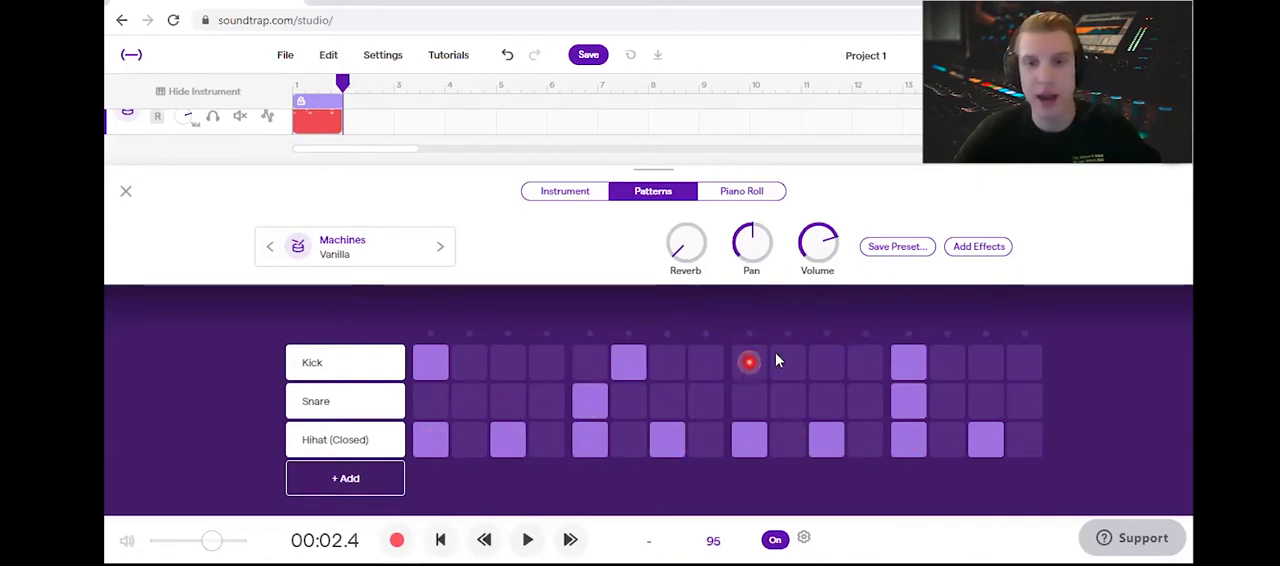
pyautogui.click(910, 362)
pyautogui.click(980, 360)
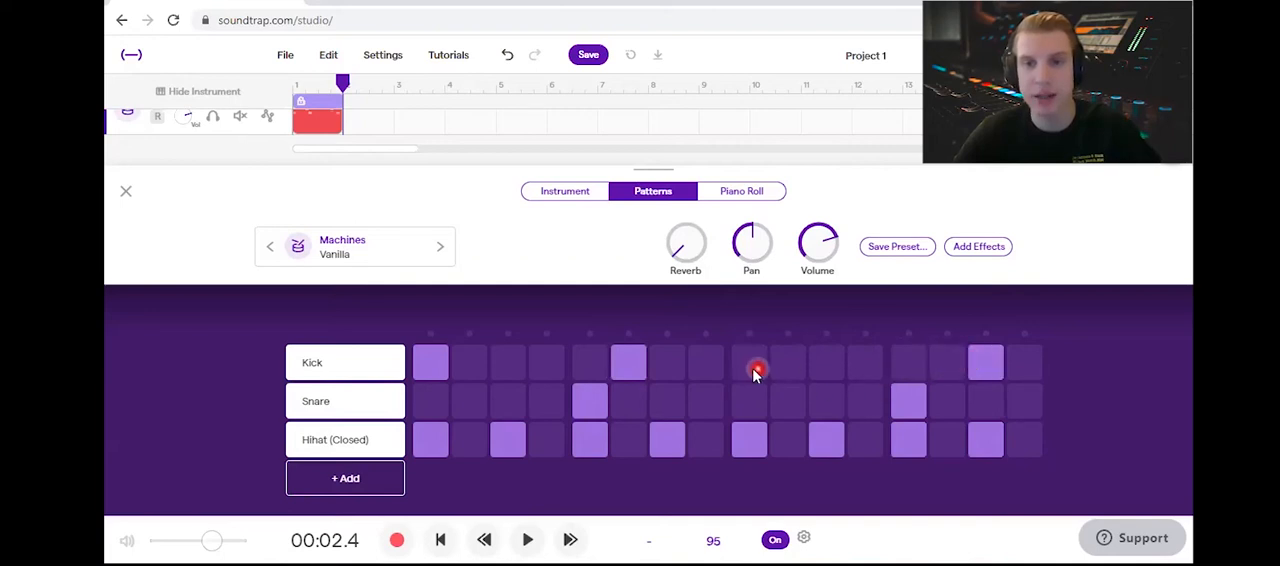
# Step: Add a snare hit on step 10 and closed hi-hat hits on steps 6 and 12, and play the pattern
pyautogui.click(785, 403)
pyautogui.click(862, 440)
pyautogui.click(630, 440)
pyautogui.click(1040, 445)
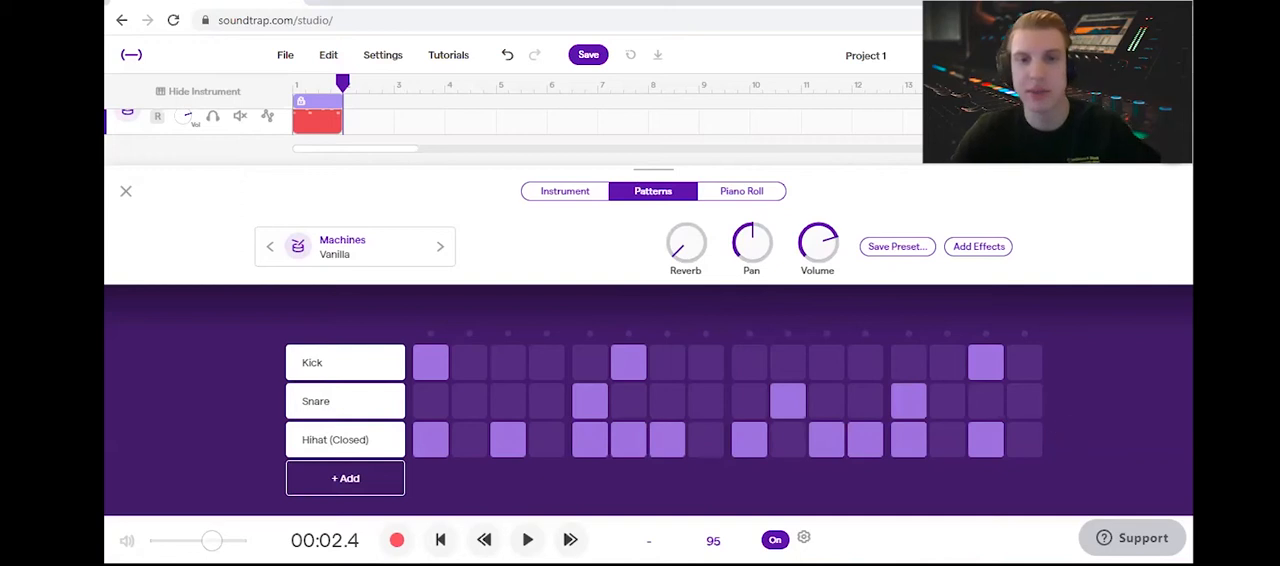
pyautogui.press('space')
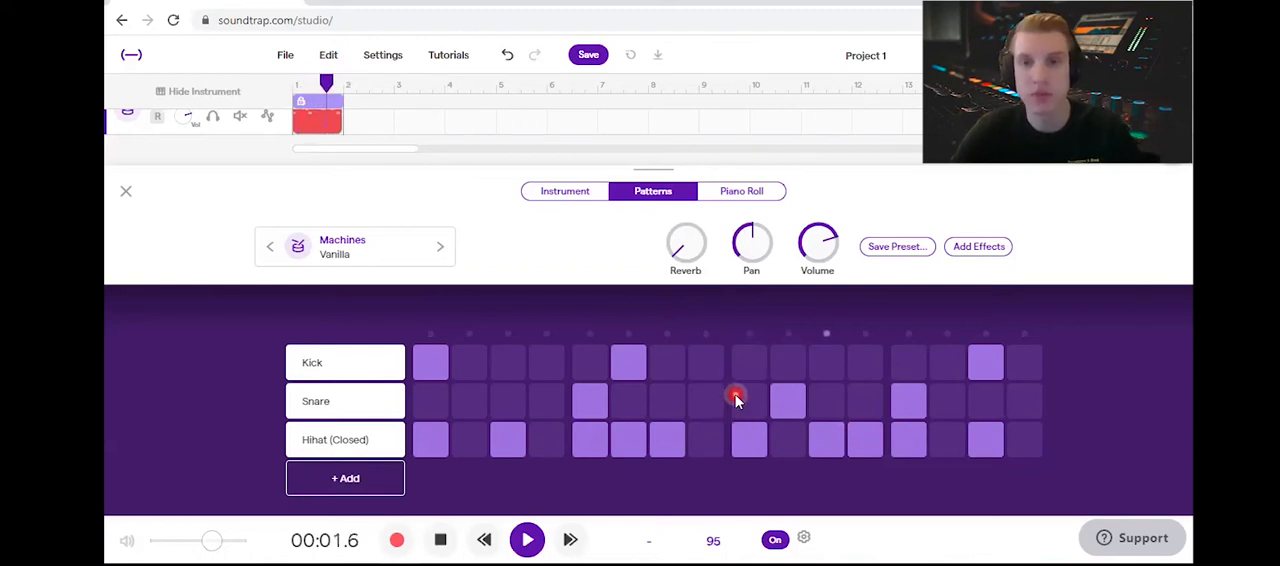
pyautogui.press('space')
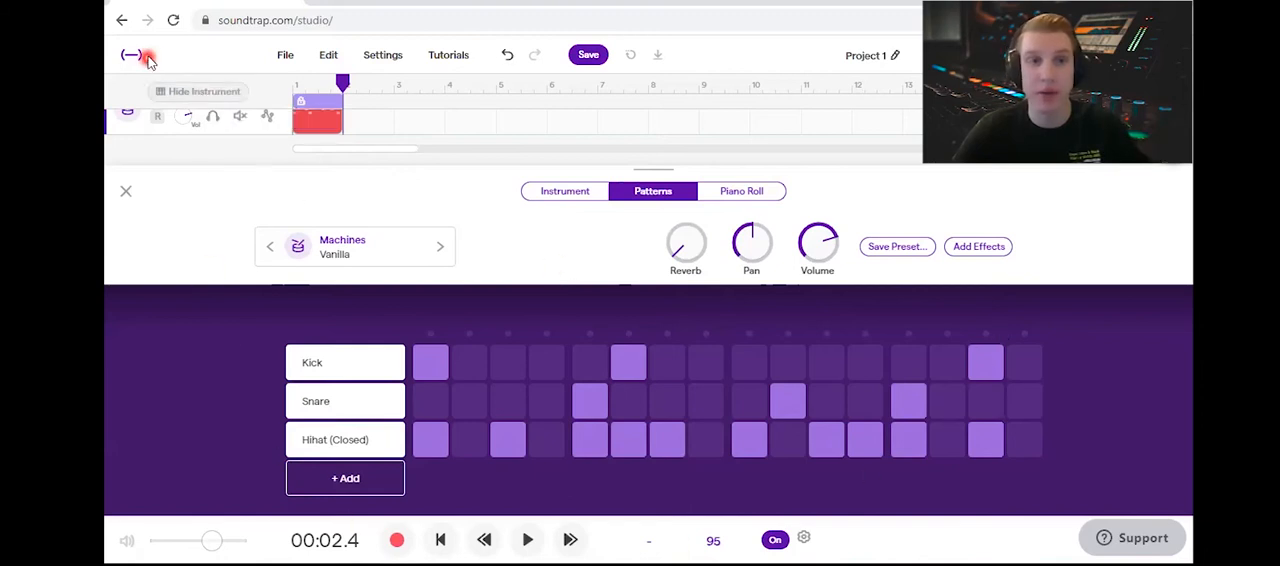
# Step: Hide the instrument editor and play the one-bar drum region from the start of the timeline
pyautogui.click(178, 93)
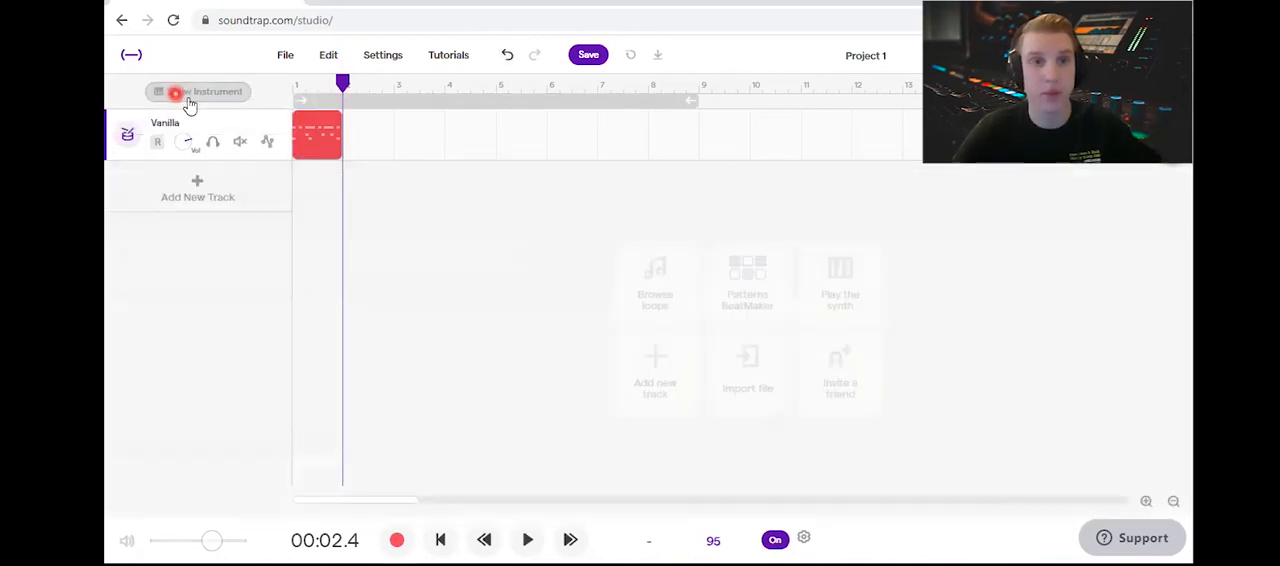
pyautogui.moveTo(322, 158)
pyautogui.click(317, 210)
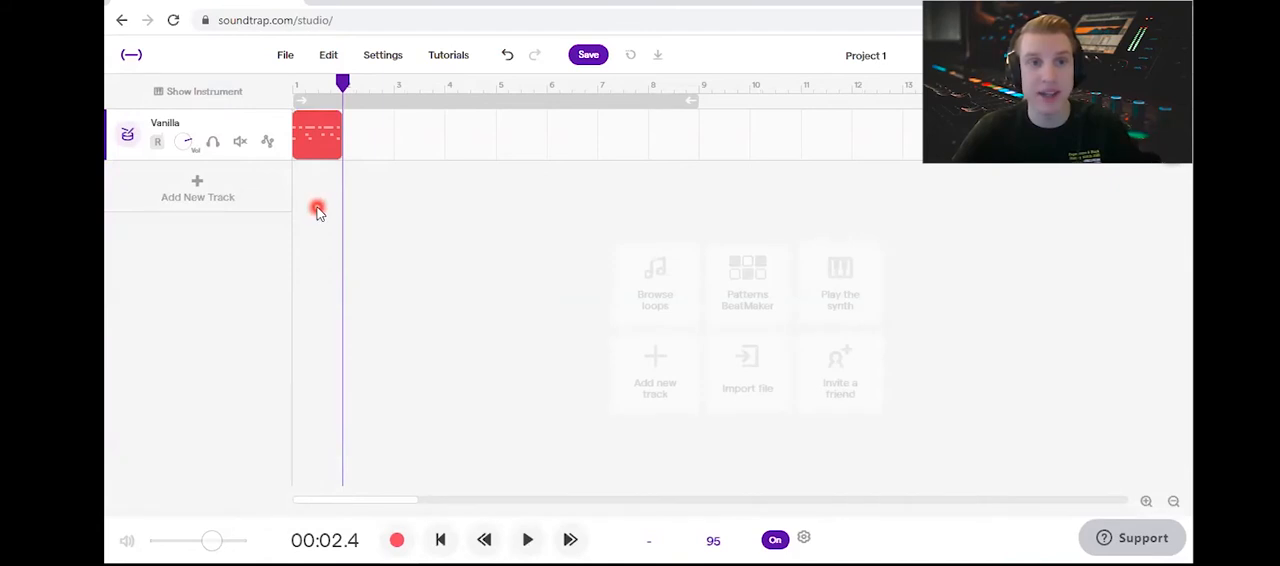
pyautogui.click(313, 92)
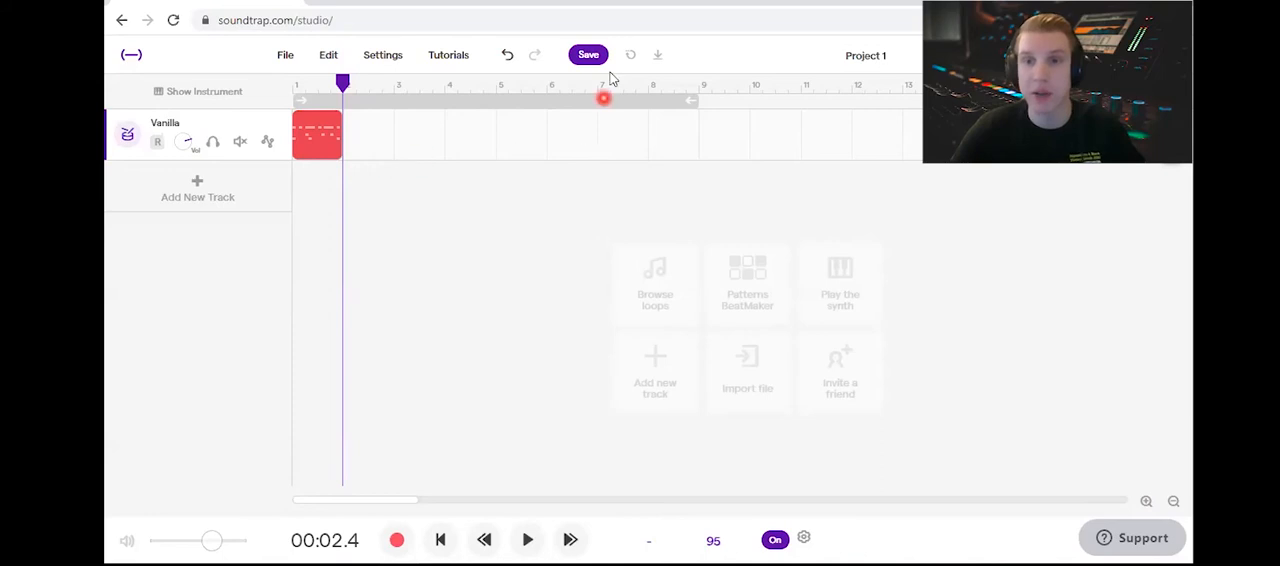
pyautogui.moveTo(309, 158)
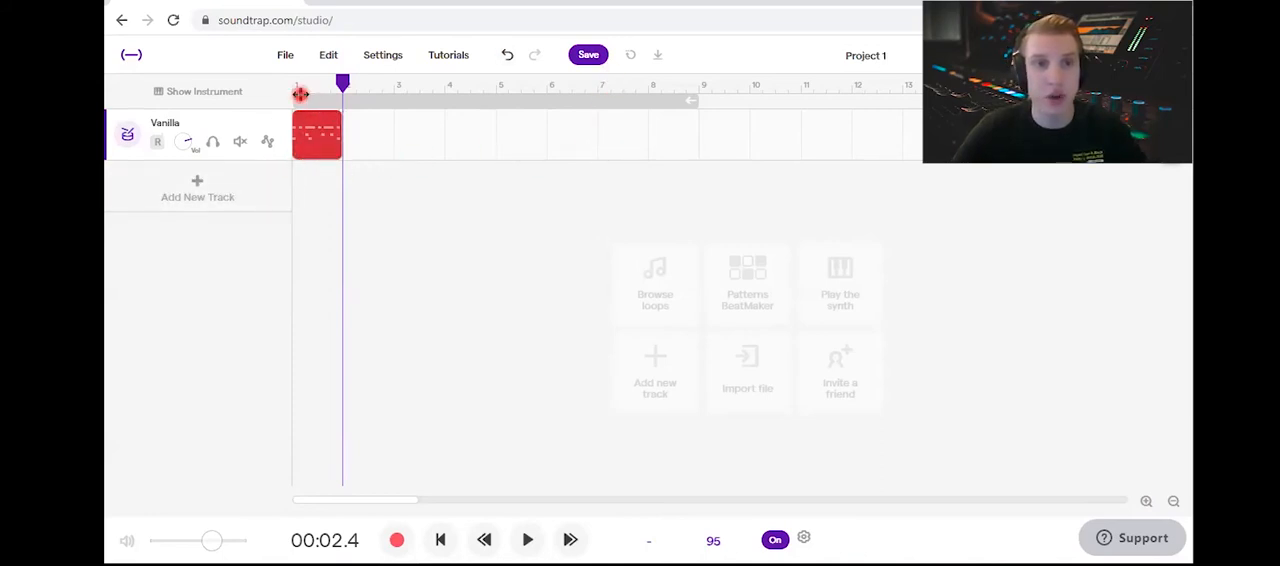
pyautogui.click(443, 539)
pyautogui.click(528, 540)
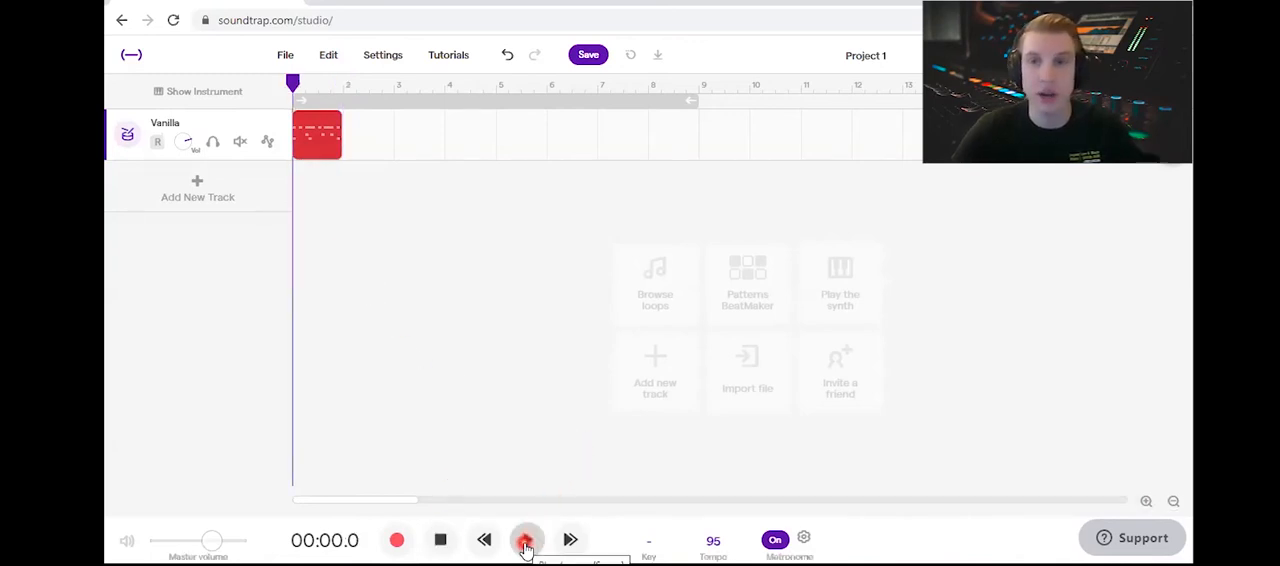
pyautogui.click(442, 546)
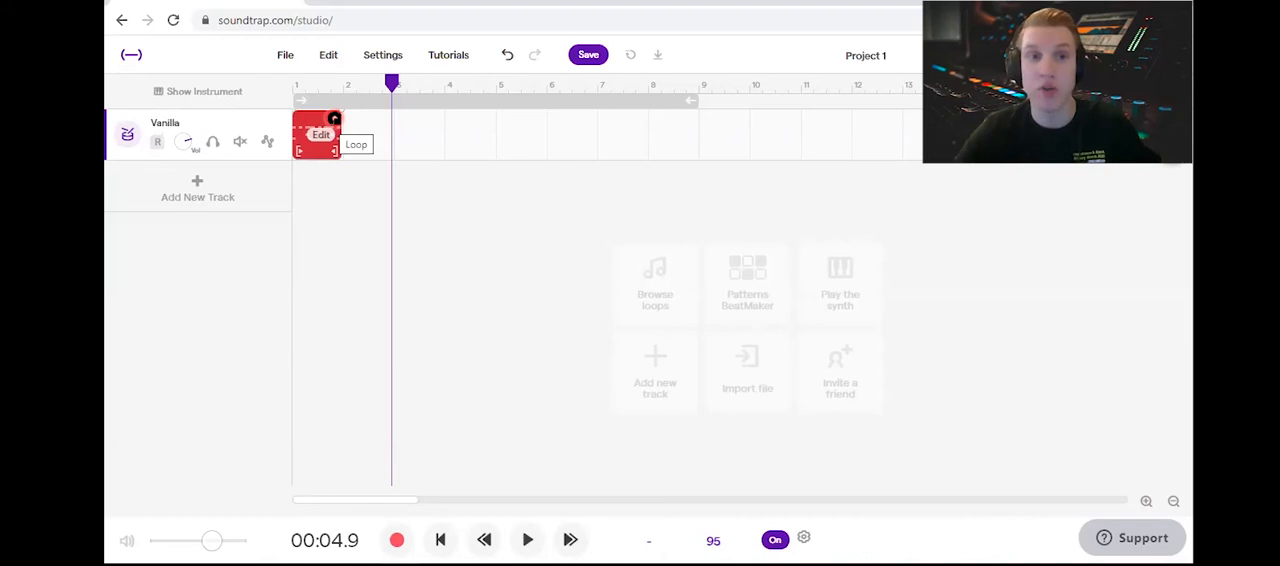
# Step: Loop the drum region through the end of bar 8 and play it back from the start
pyautogui.click(335, 119)
pyautogui.moveTo(335, 119); pyautogui.dragTo(694, 128)
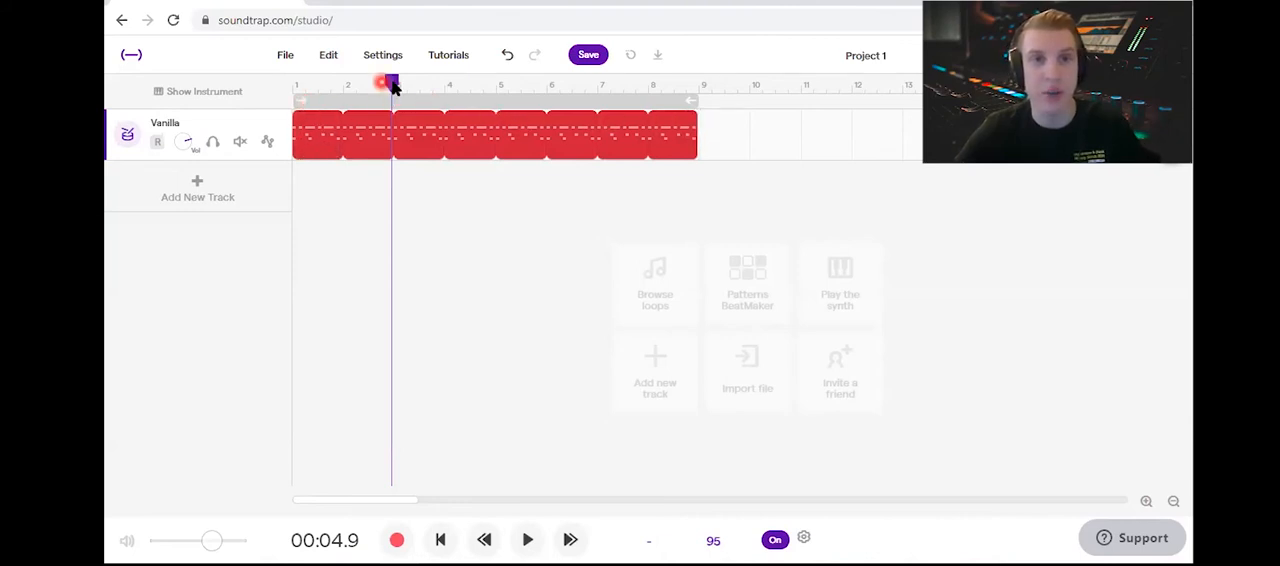
pyautogui.moveTo(391, 80); pyautogui.dragTo(369, 84)
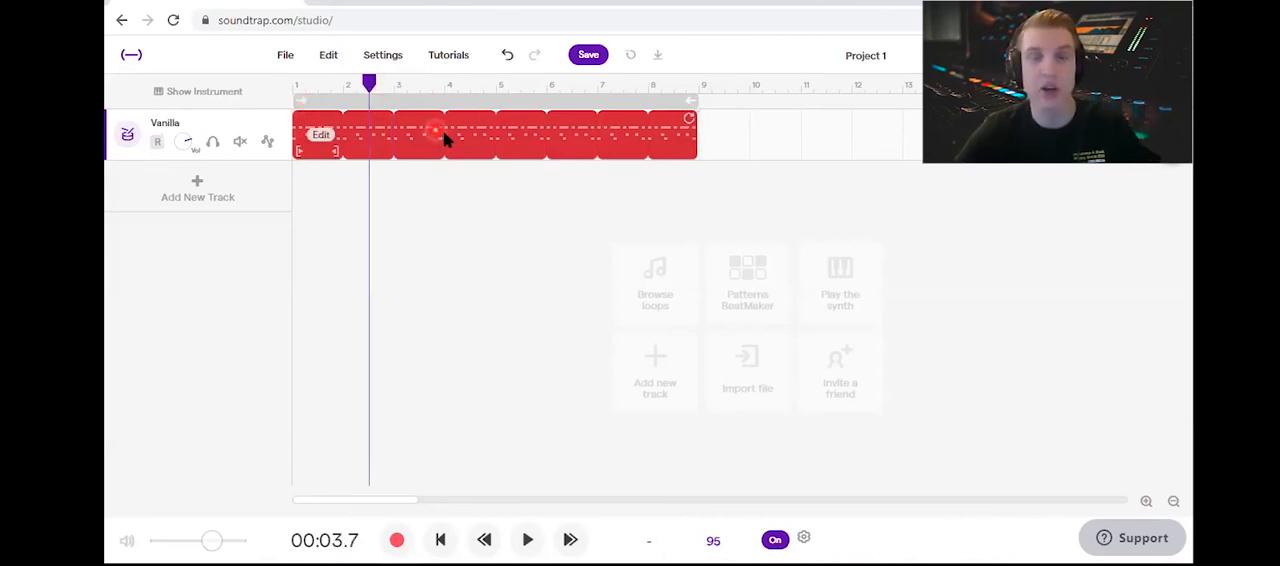
pyautogui.click(440, 540)
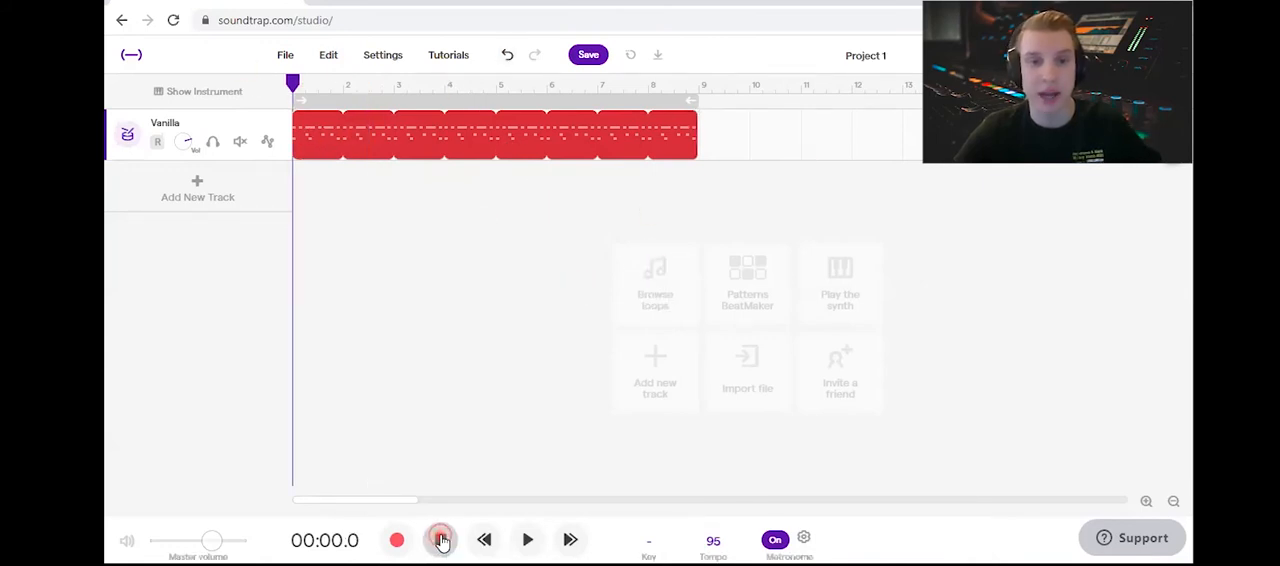
pyautogui.click(527, 539)
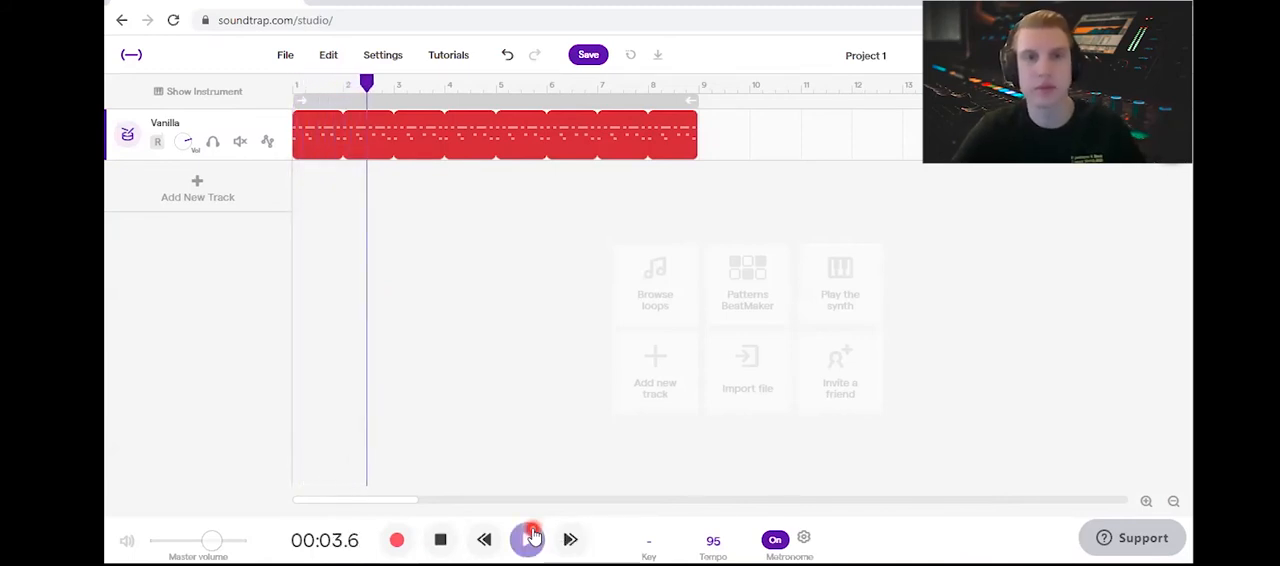
pyautogui.click(528, 539)
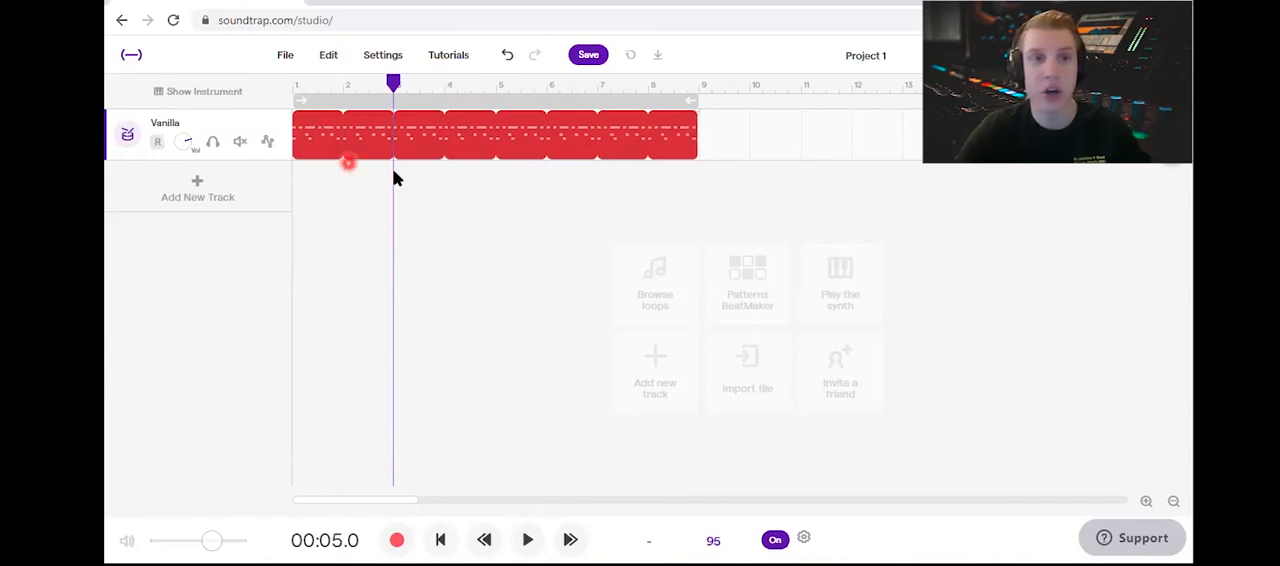
# Step: Turn on cycle playback over bars 1 to 8 and play the looped section briefly
pyautogui.click(450, 103)
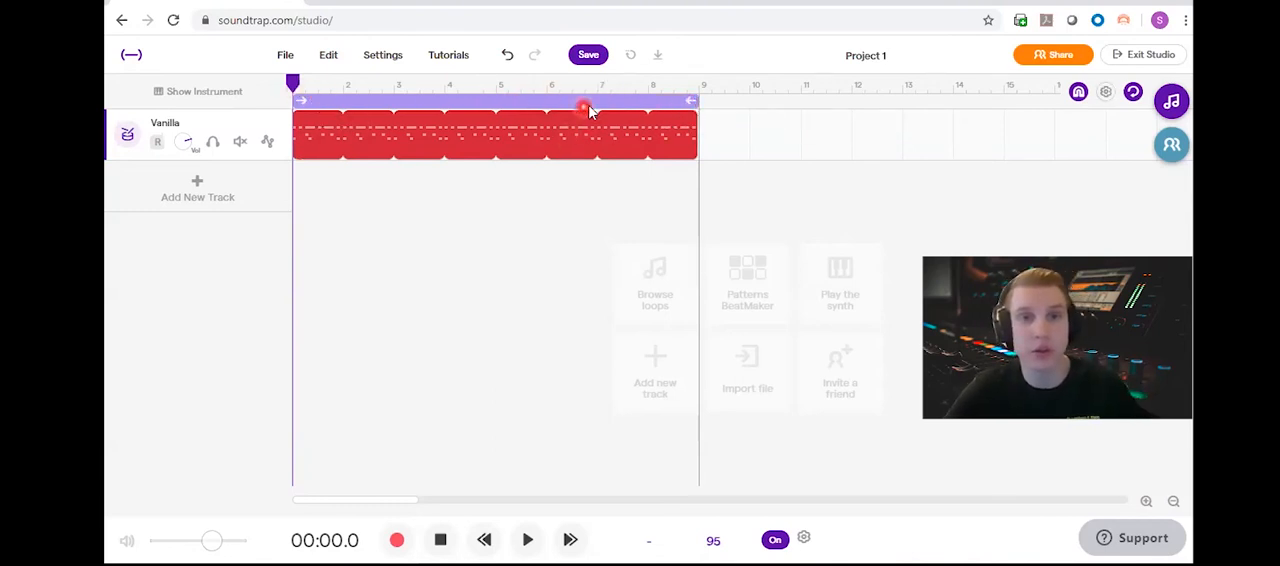
pyautogui.press('space')
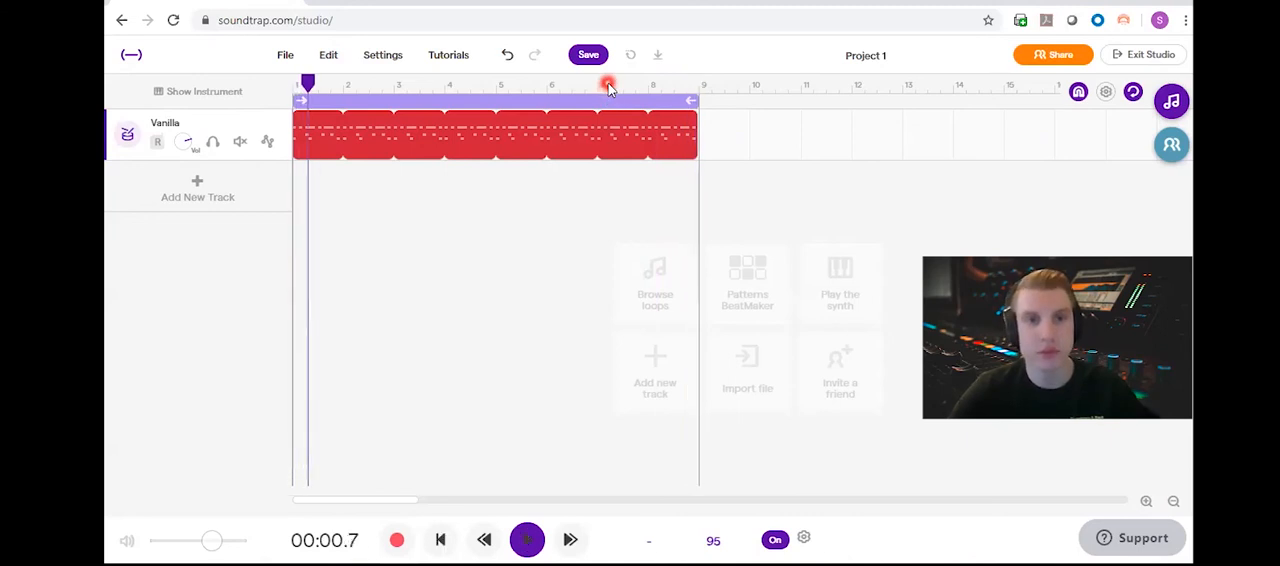
pyautogui.press('space')
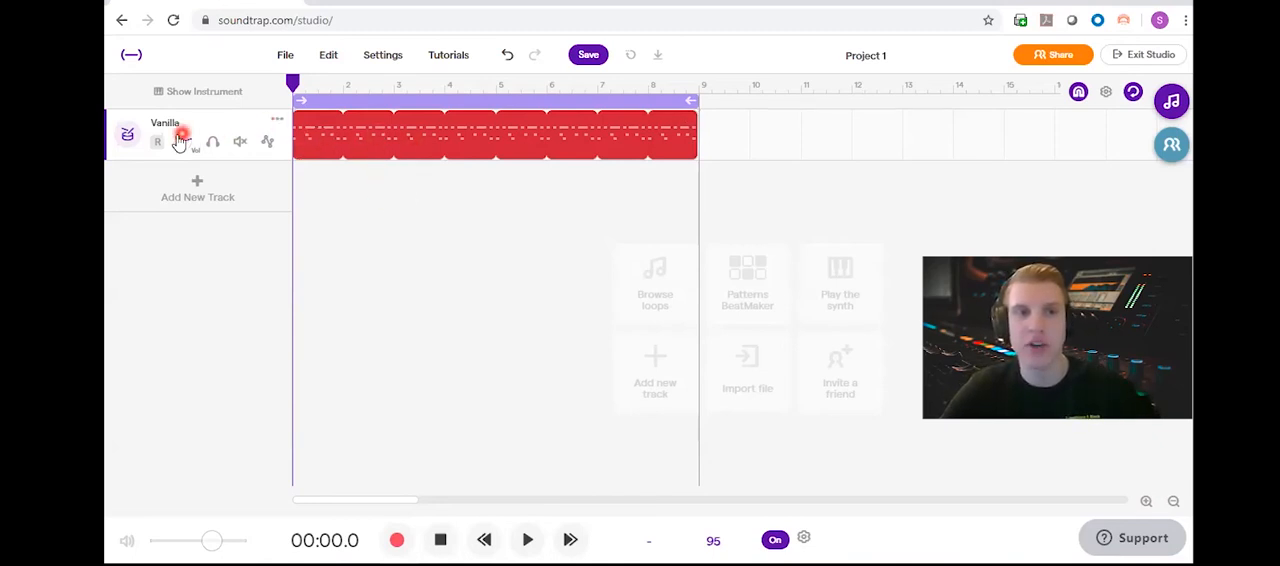
# Step: Open the drum track's pattern editor and browse the Machines category of its drum instrument presets
pyautogui.click(127, 140)
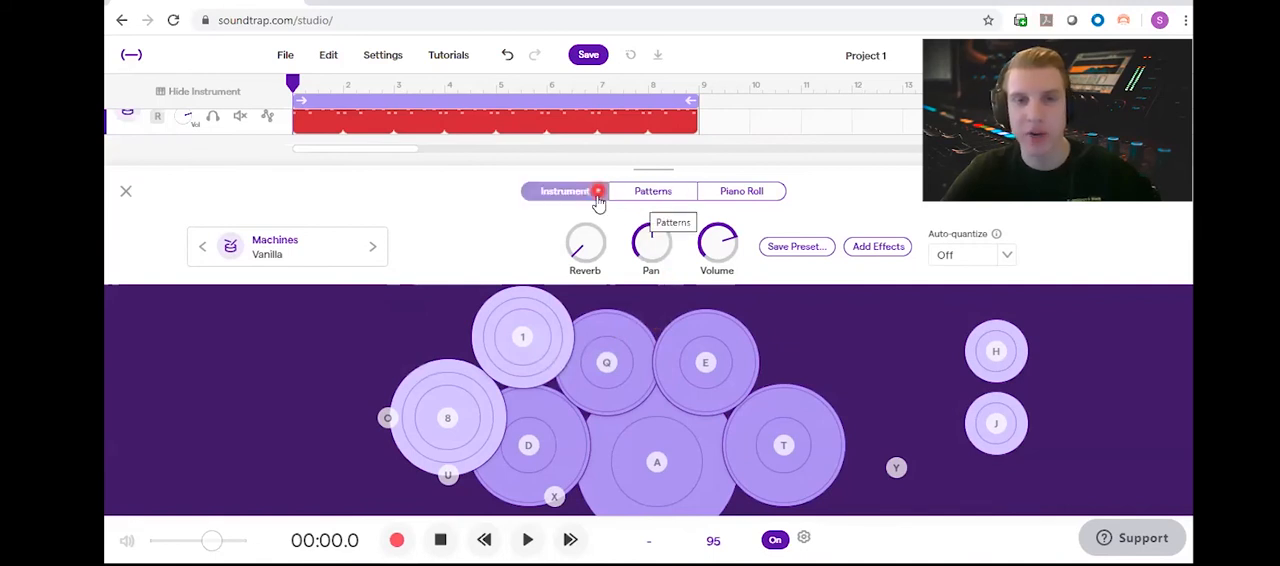
pyautogui.click(672, 193)
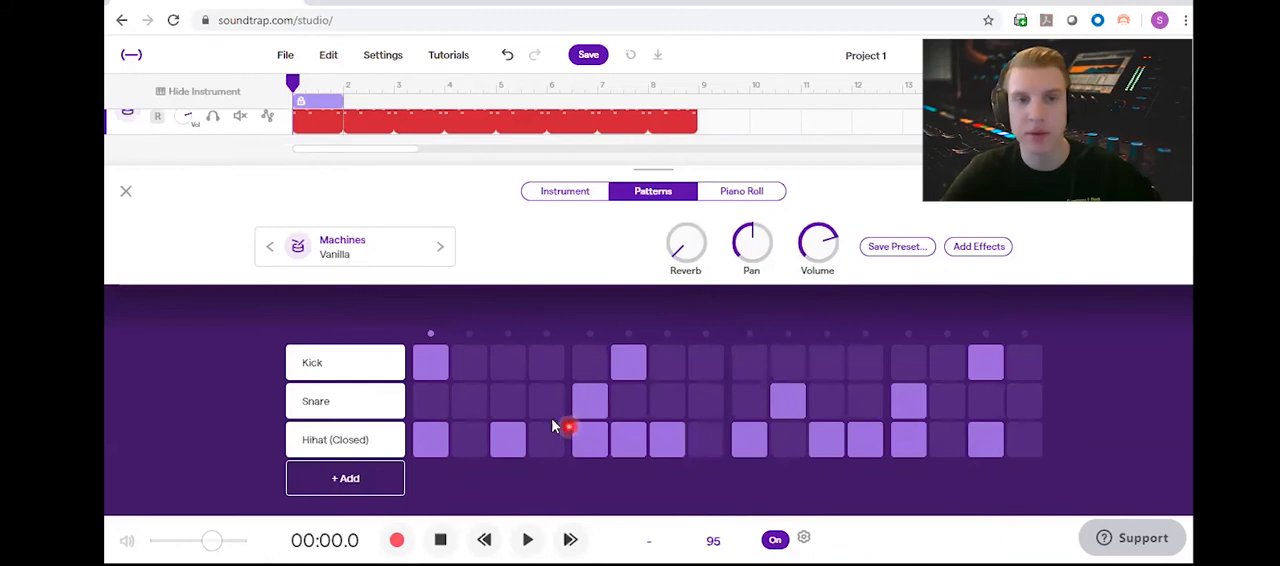
pyautogui.click(357, 248)
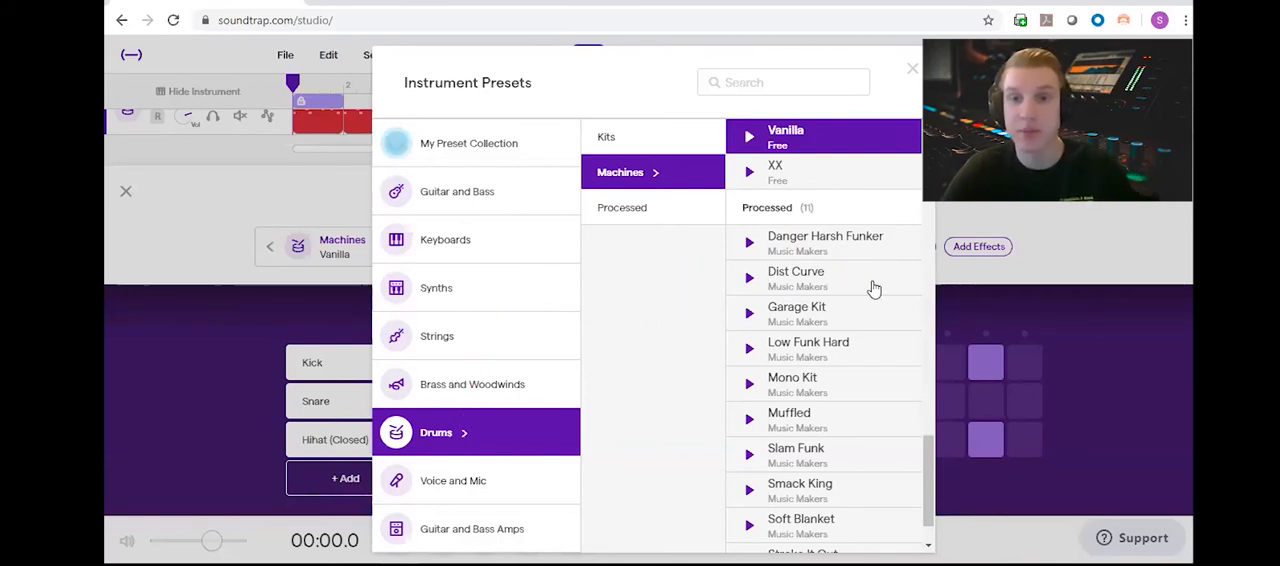
pyautogui.click(800, 200)
pyautogui.scroll(4, 803, 203)
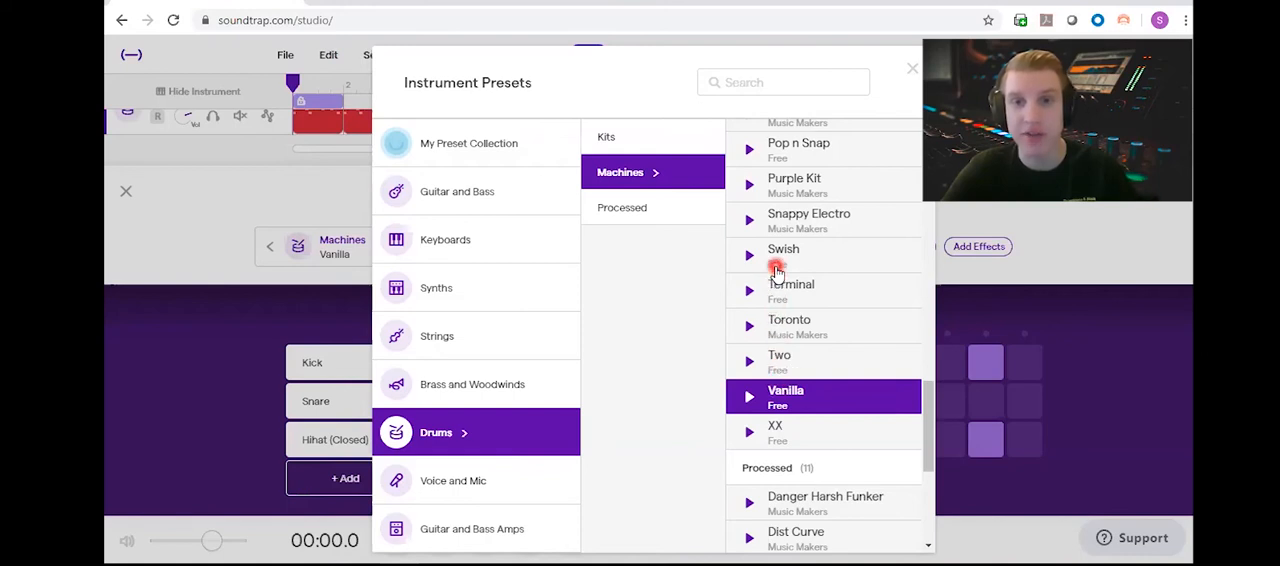
pyautogui.scroll(3, 776, 270)
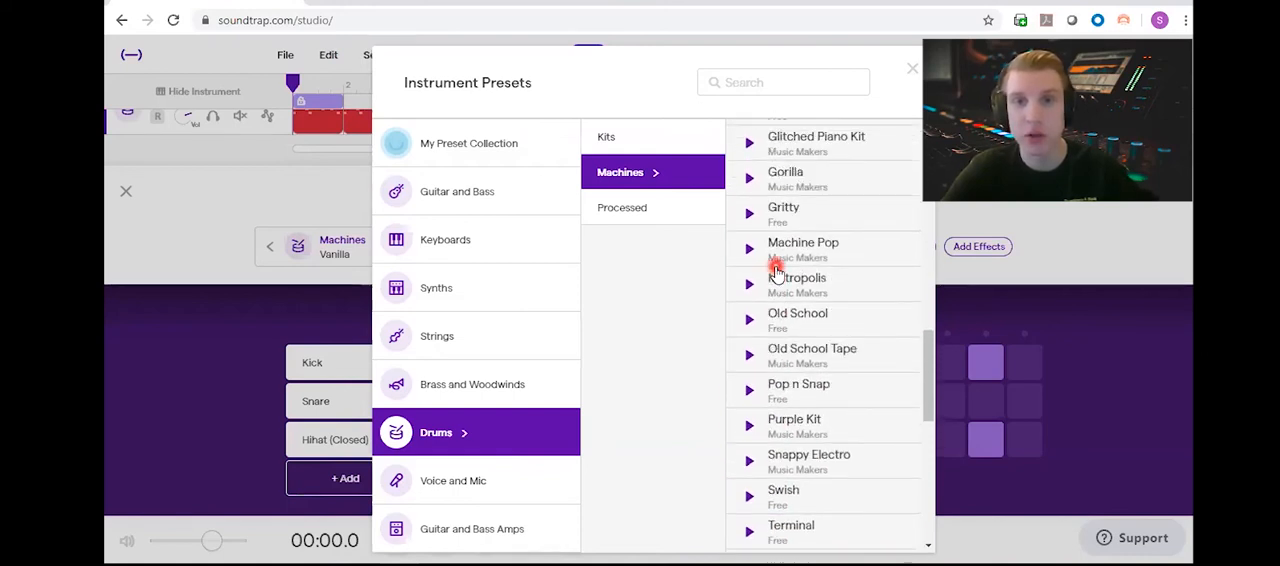
pyautogui.scroll(5, 776, 270)
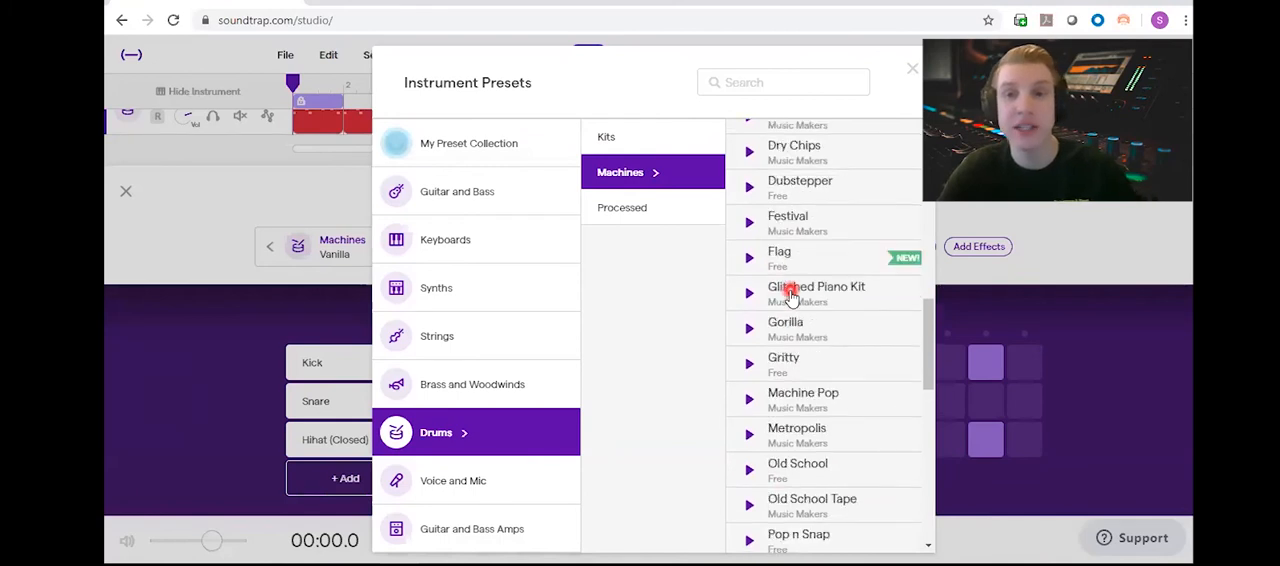
# Step: Change the drum track's preset to Beanie and preview the Beanie and Attitude sounds
pyautogui.click(826, 202)
pyautogui.click(752, 205)
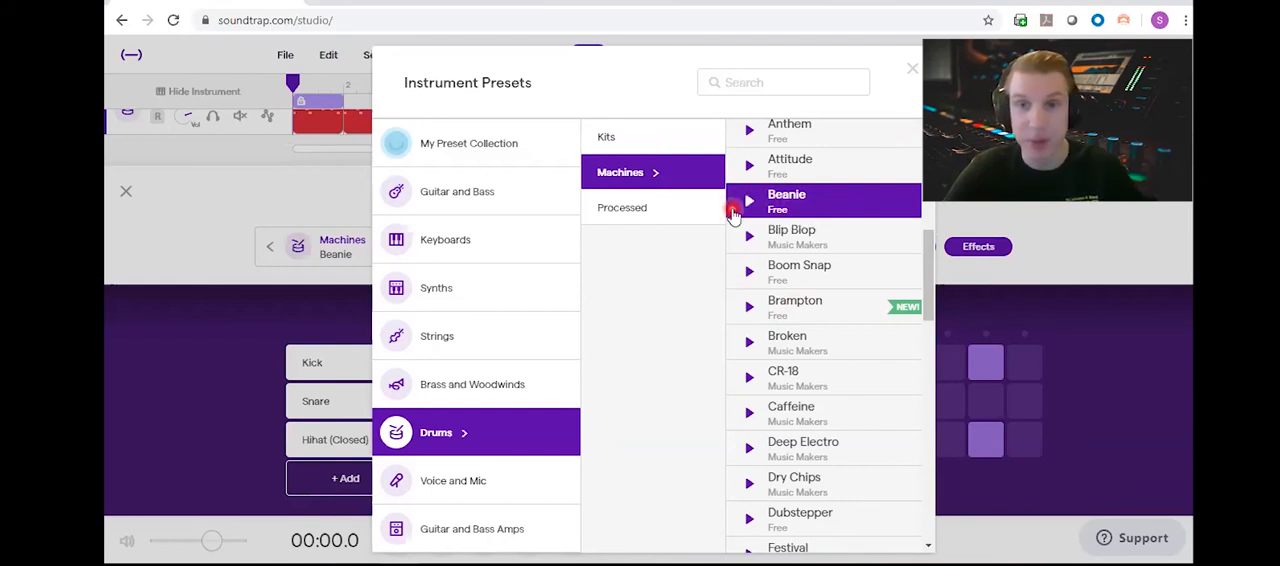
pyautogui.click(751, 203)
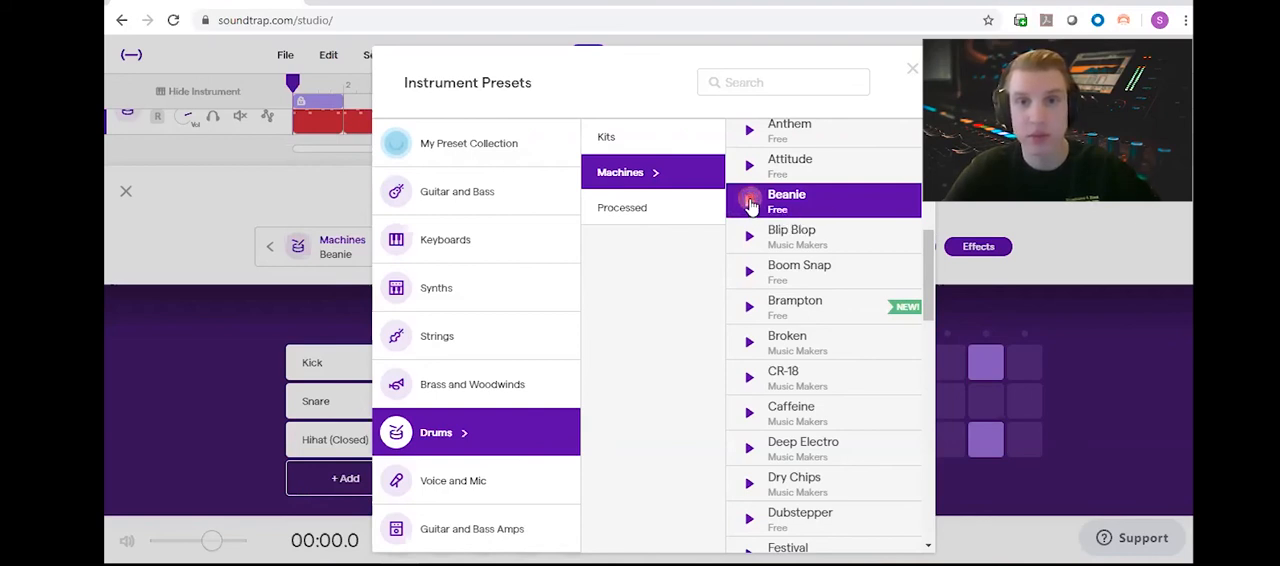
pyautogui.click(752, 166)
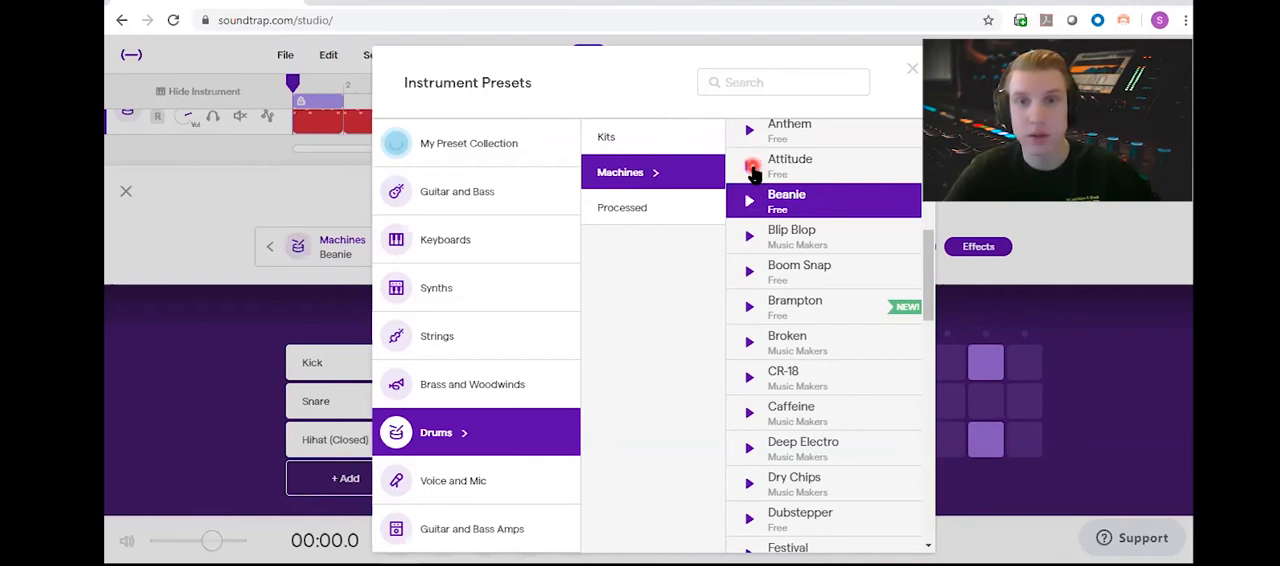
# Step: Apply the Beanie drum machine preset, audition the beat with it briefly, and close the instrument editor
pyautogui.click(832, 200)
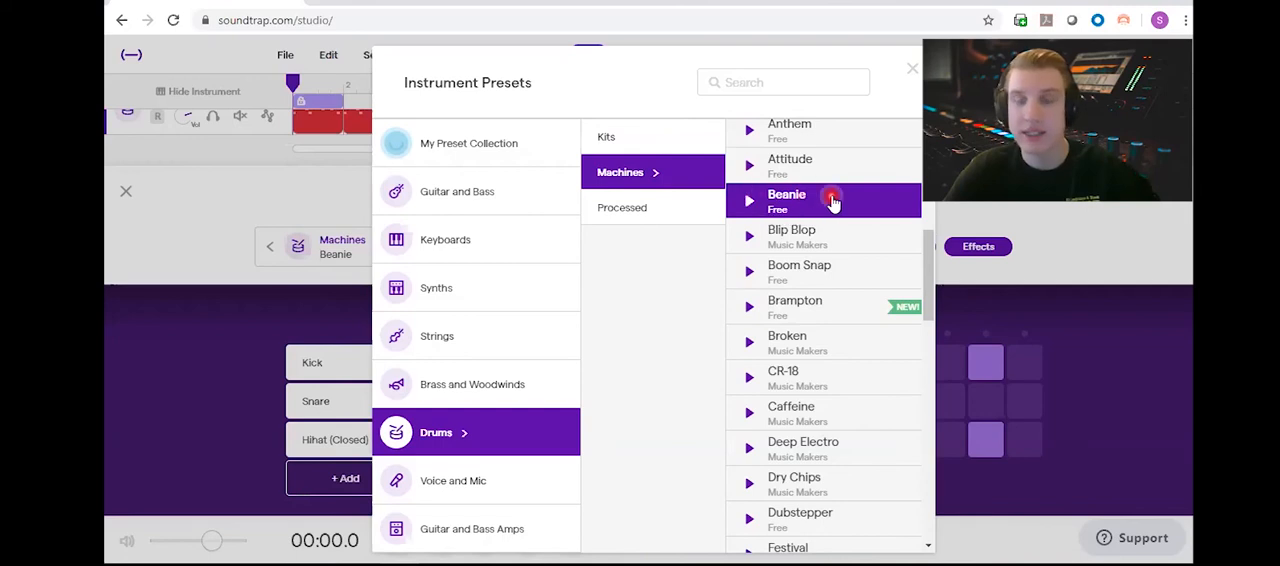
pyautogui.click(805, 204)
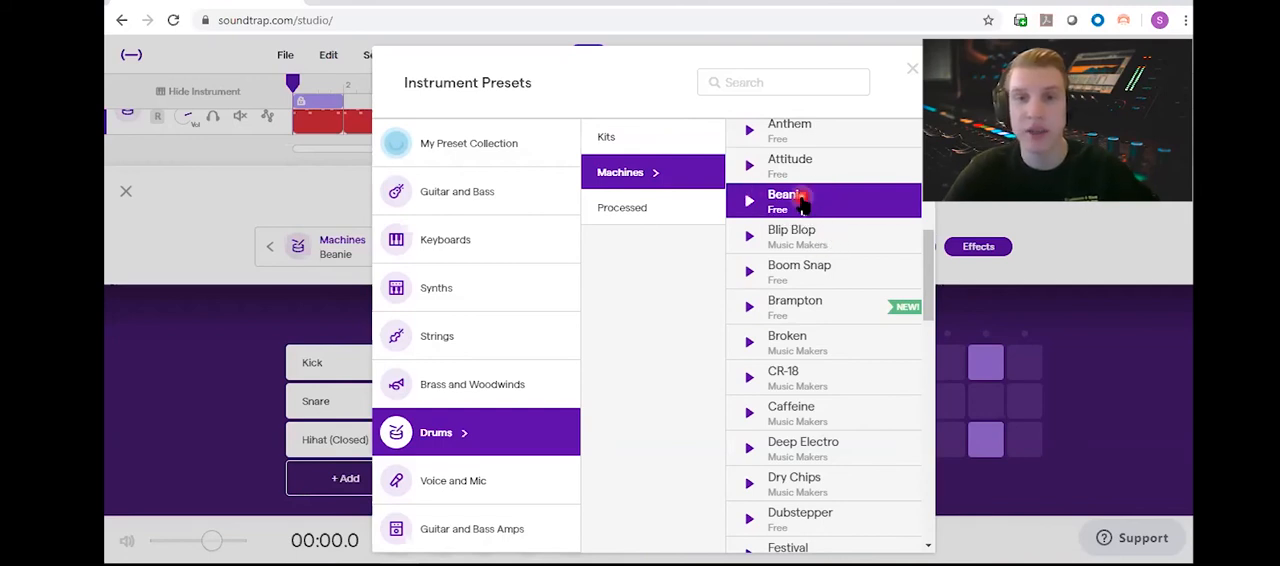
pyautogui.doubleClick(803, 203)
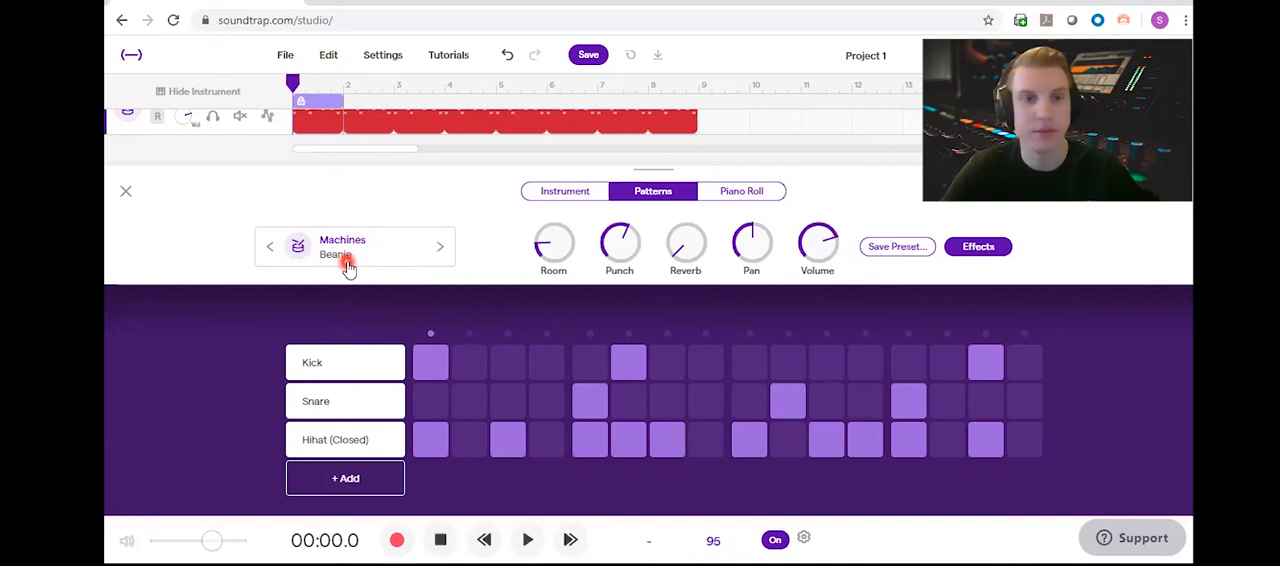
pyautogui.press('space')
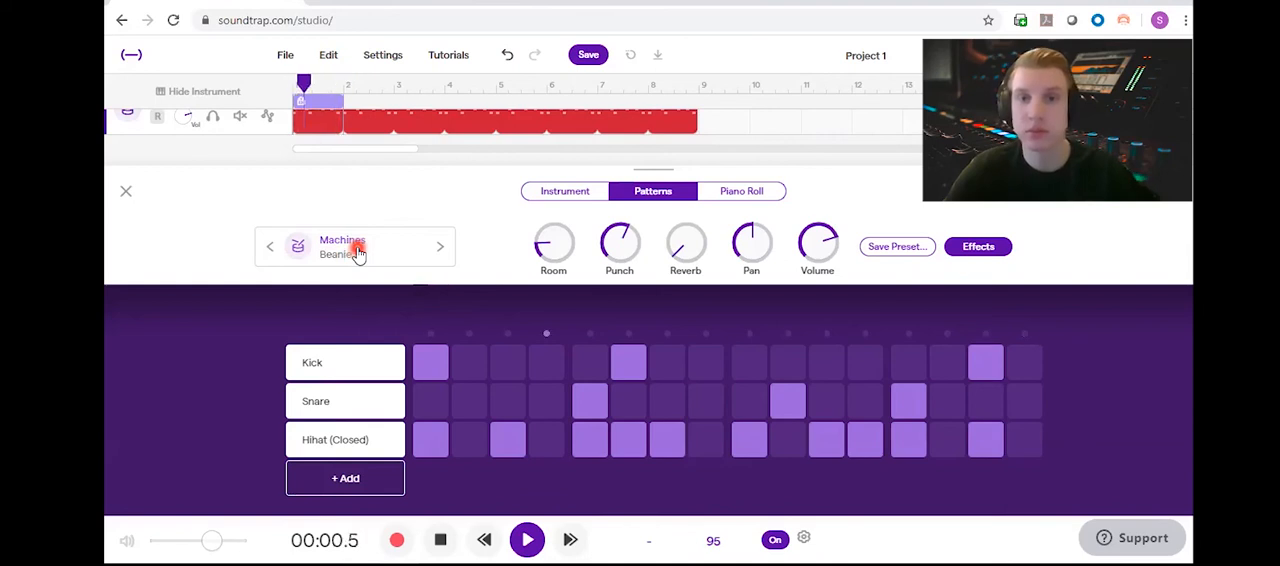
pyautogui.press('space')
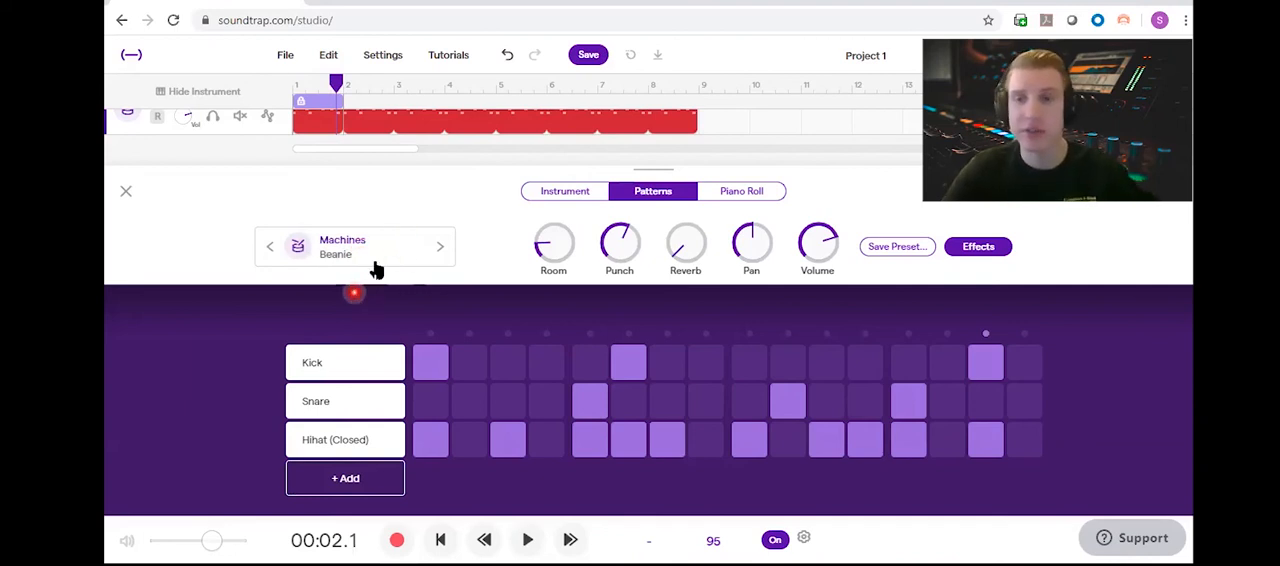
pyautogui.click(126, 190)
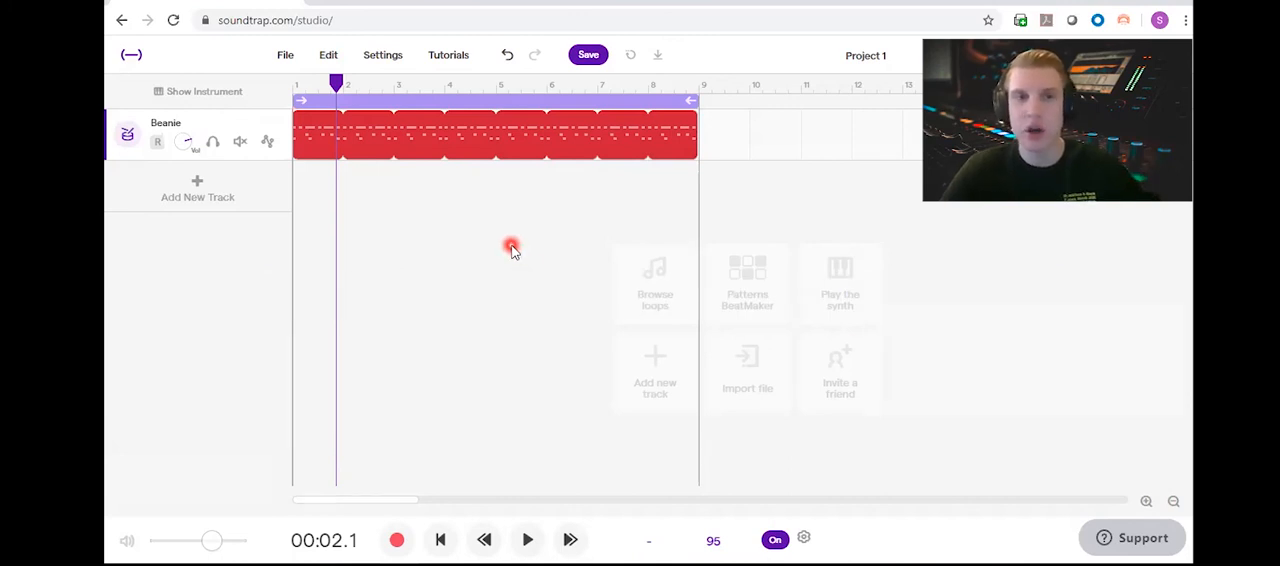
# Step: Add a new Piano & keyboards track to the project
pyautogui.click(222, 202)
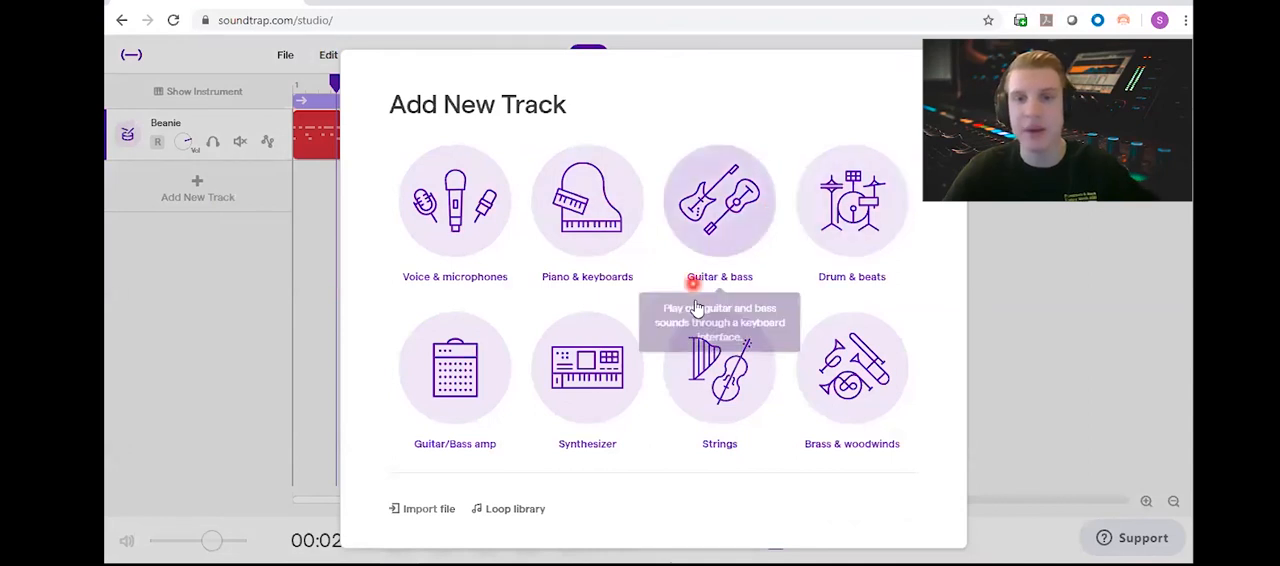
pyautogui.click(567, 257)
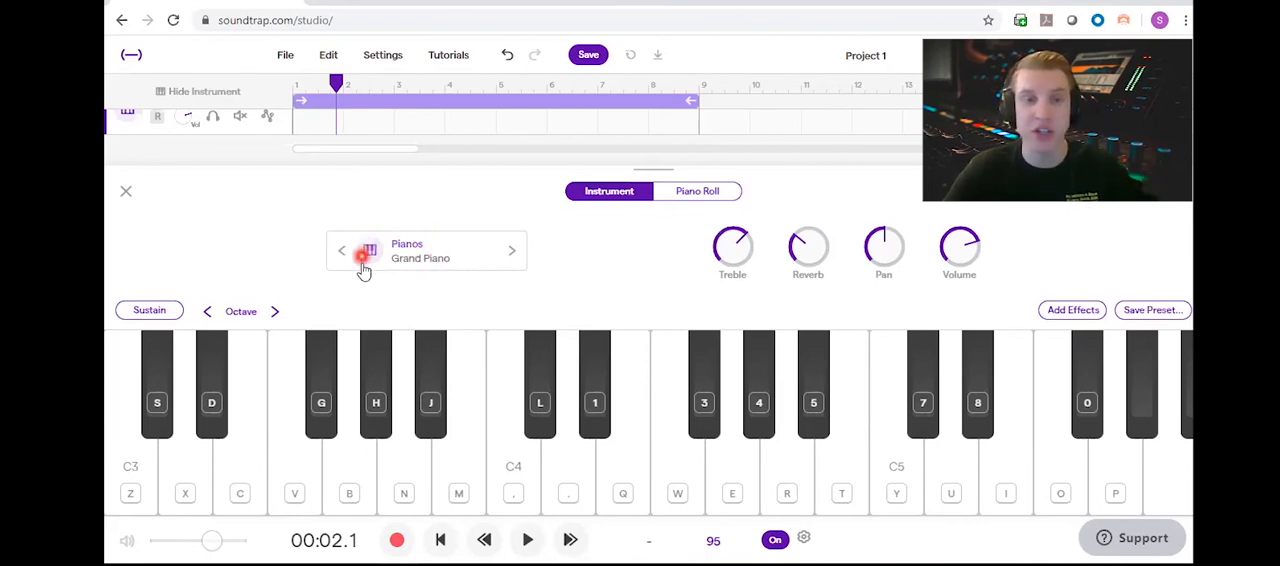
# Step: Browse the instrument presets for the piano track across the keyboards, synths, strings, brass and woodwinds, and guitar and bass categories
pyautogui.click(433, 256)
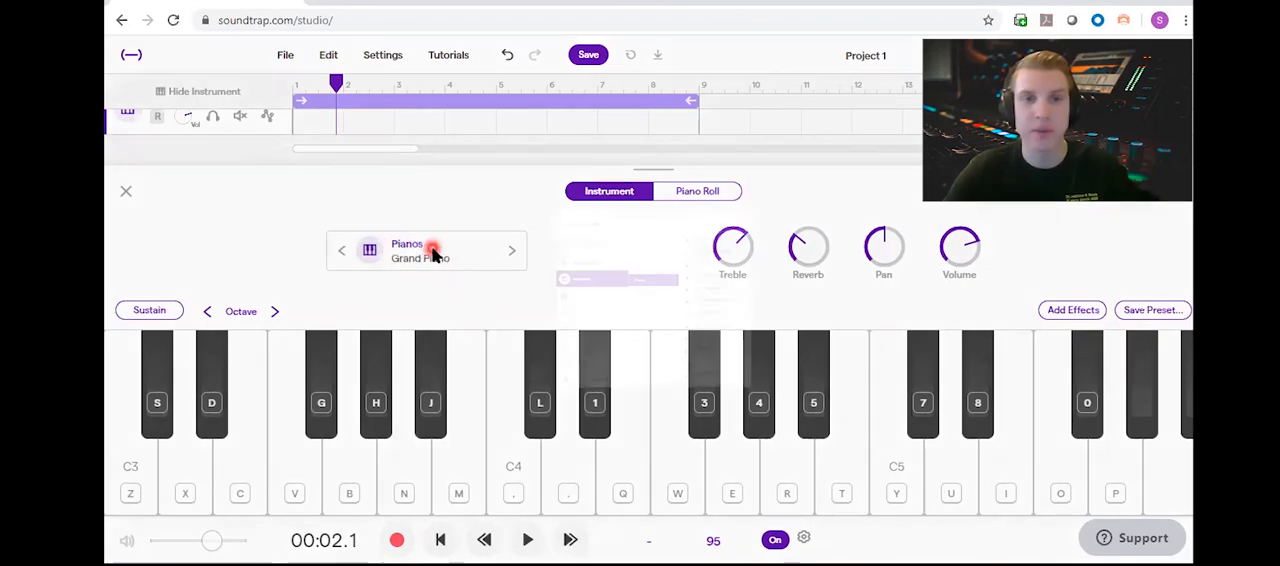
pyautogui.scroll(-1, 824, 210)
pyautogui.scroll(-5, 824, 210)
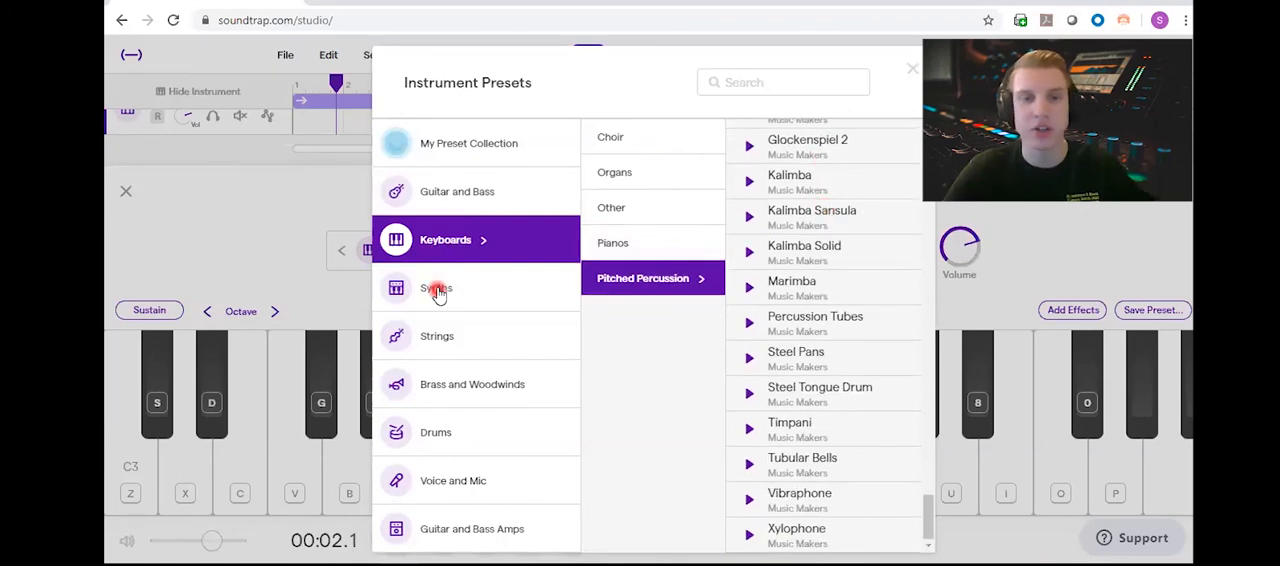
pyautogui.click(443, 400)
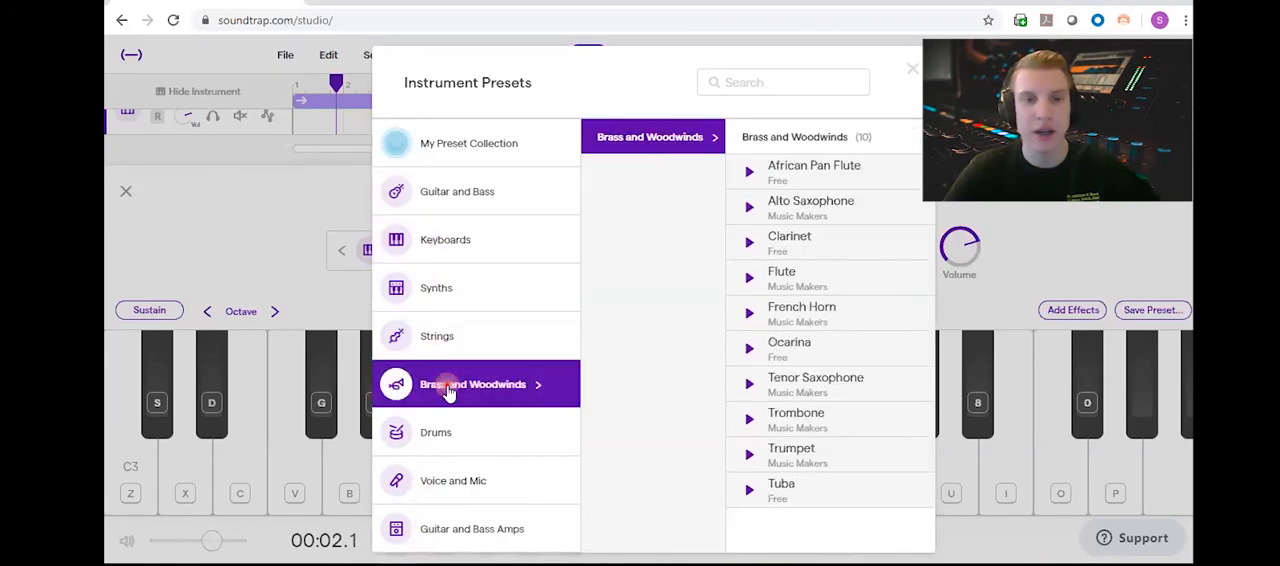
pyautogui.click(443, 336)
pyautogui.click(445, 284)
pyautogui.click(471, 194)
pyautogui.click(486, 138)
pyautogui.click(465, 246)
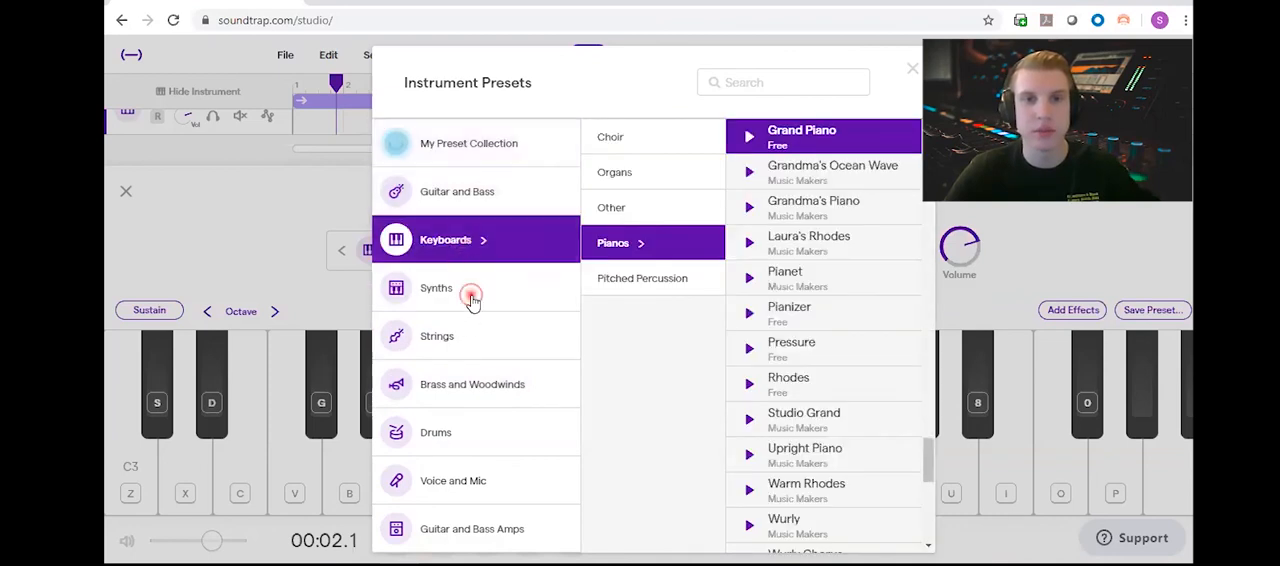
pyautogui.click(478, 295)
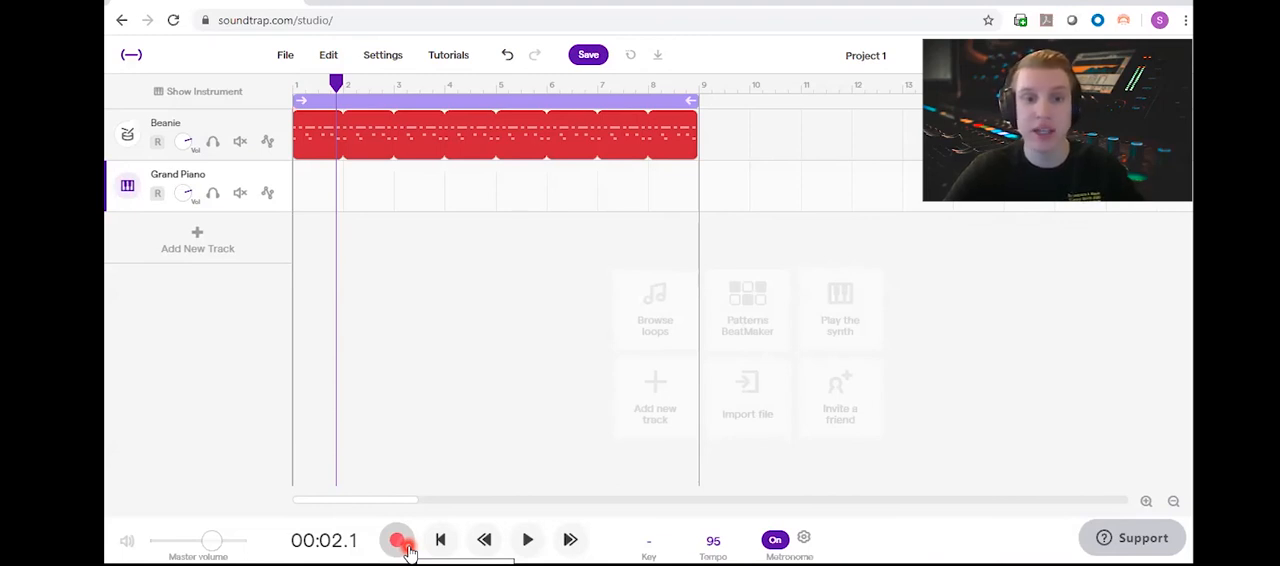
# Step: Record a short part on the Grand Piano track from the start of bar 1 and play it back from the beginning
pyautogui.click(438, 541)
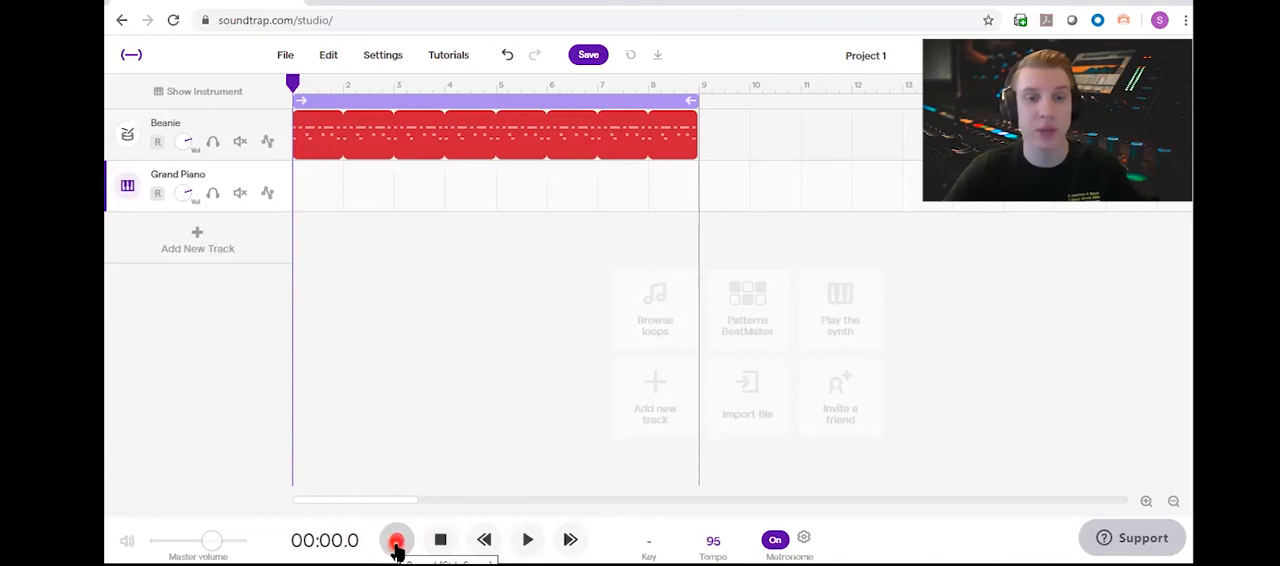
pyautogui.click(396, 544)
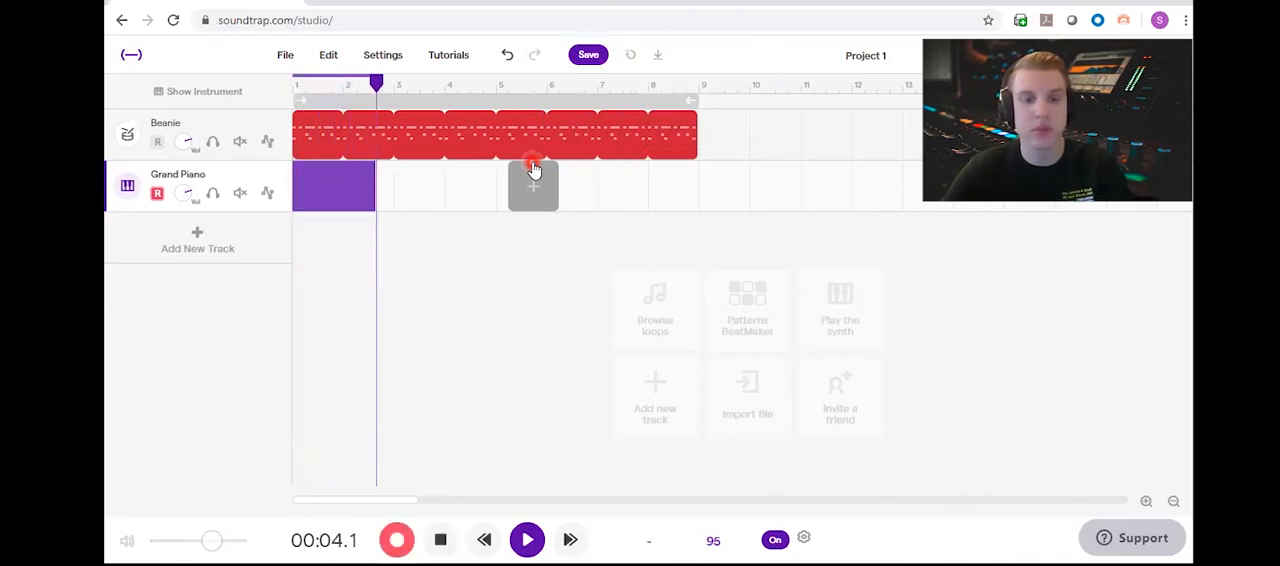
pyautogui.press('space')
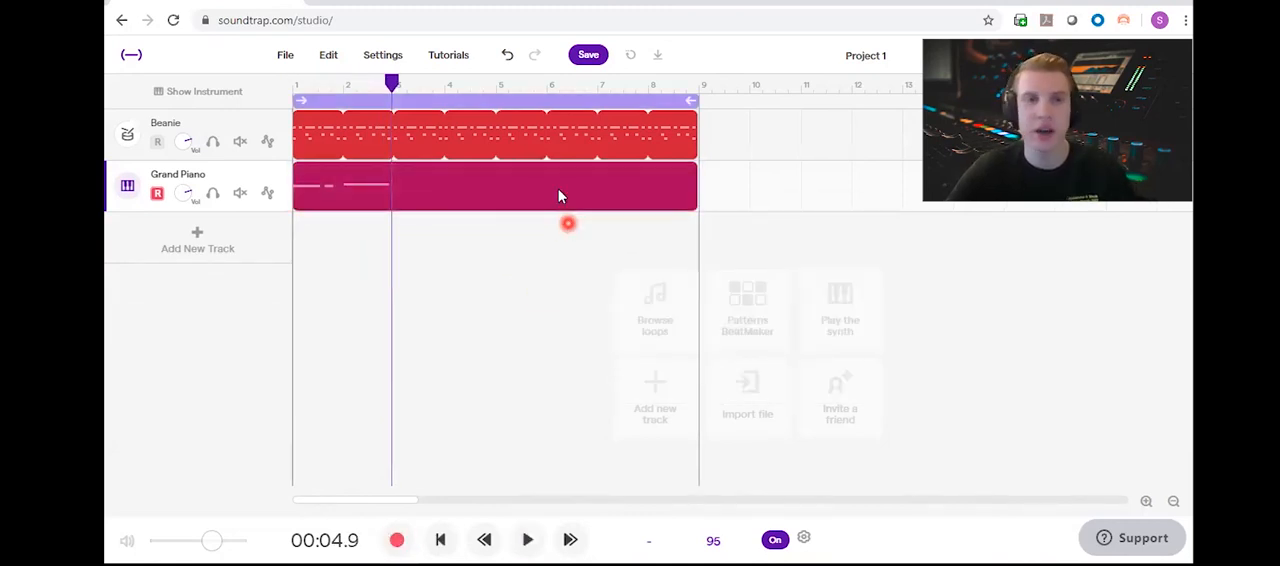
pyautogui.click(441, 542)
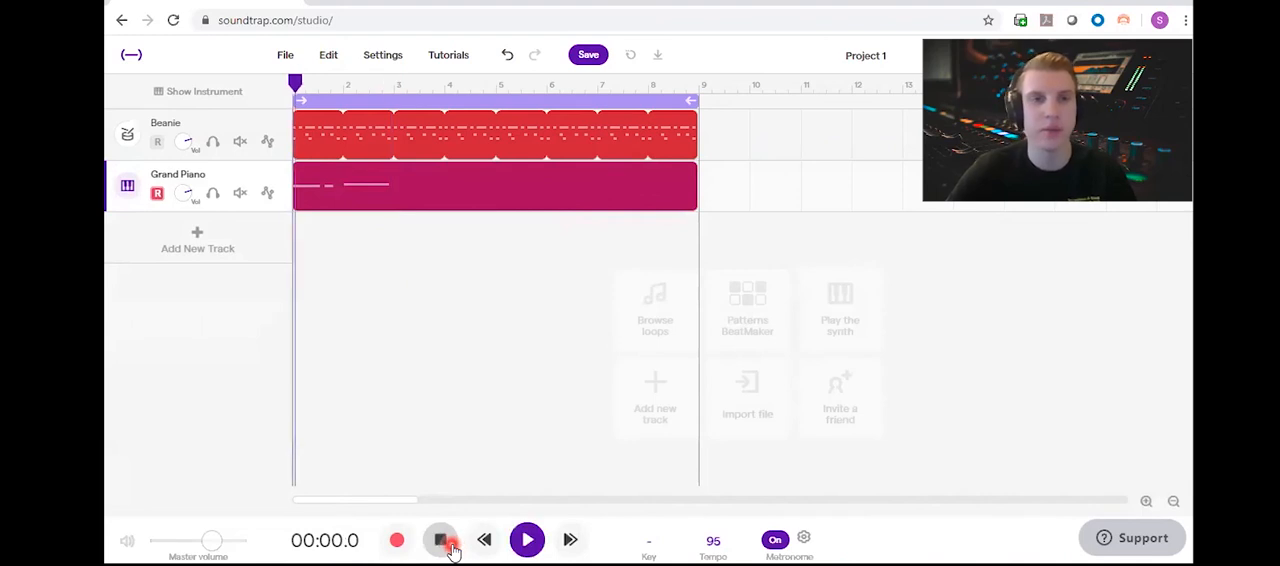
pyautogui.press('space')
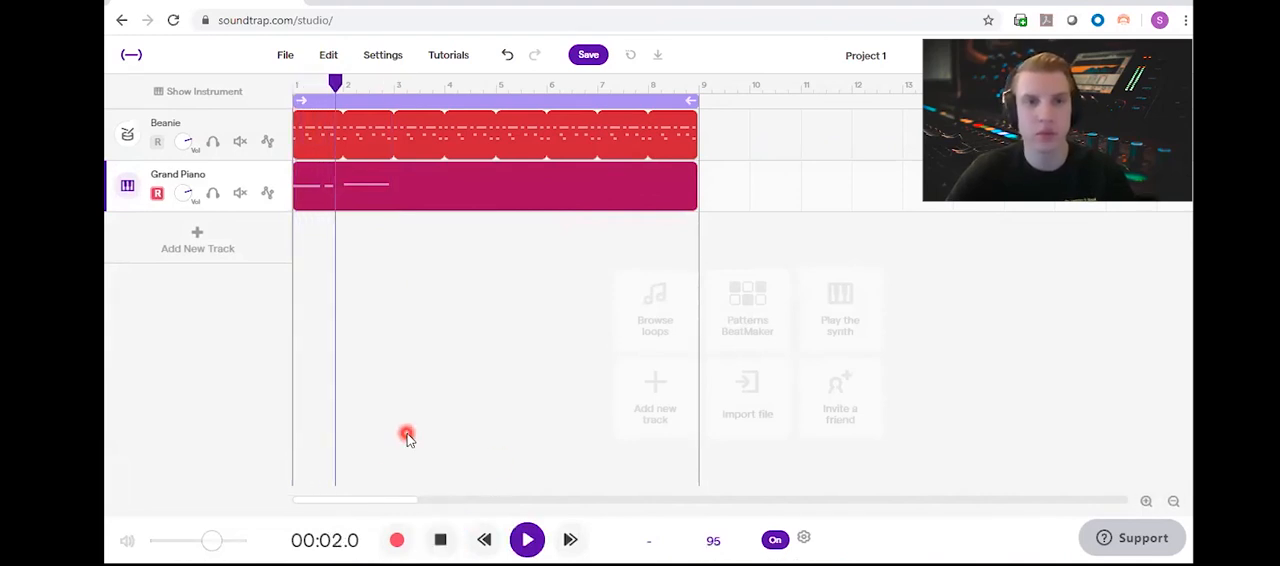